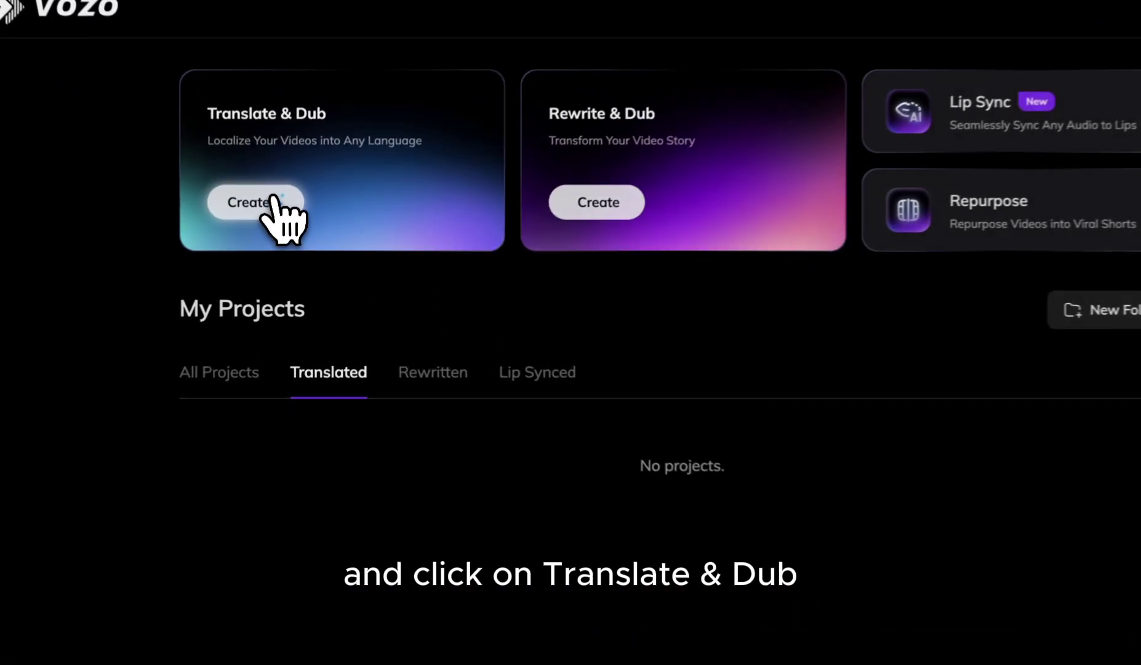
Load the interview video into Translate & Dub by pasting its YouTube link
left_click(290, 230)
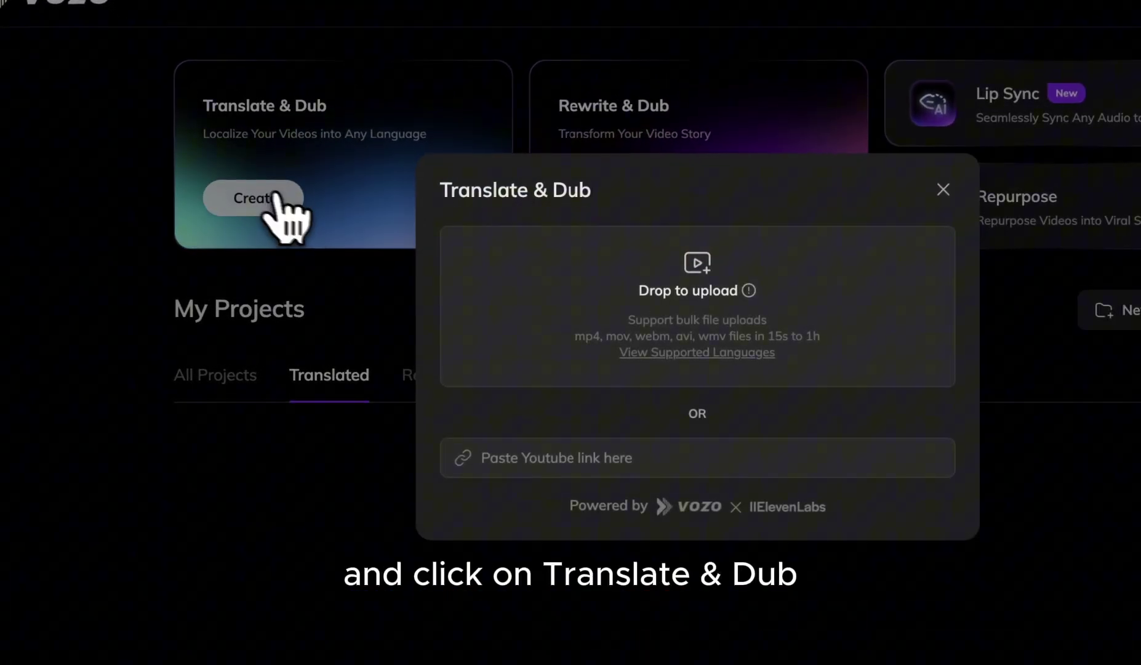
left_click(734, 457)
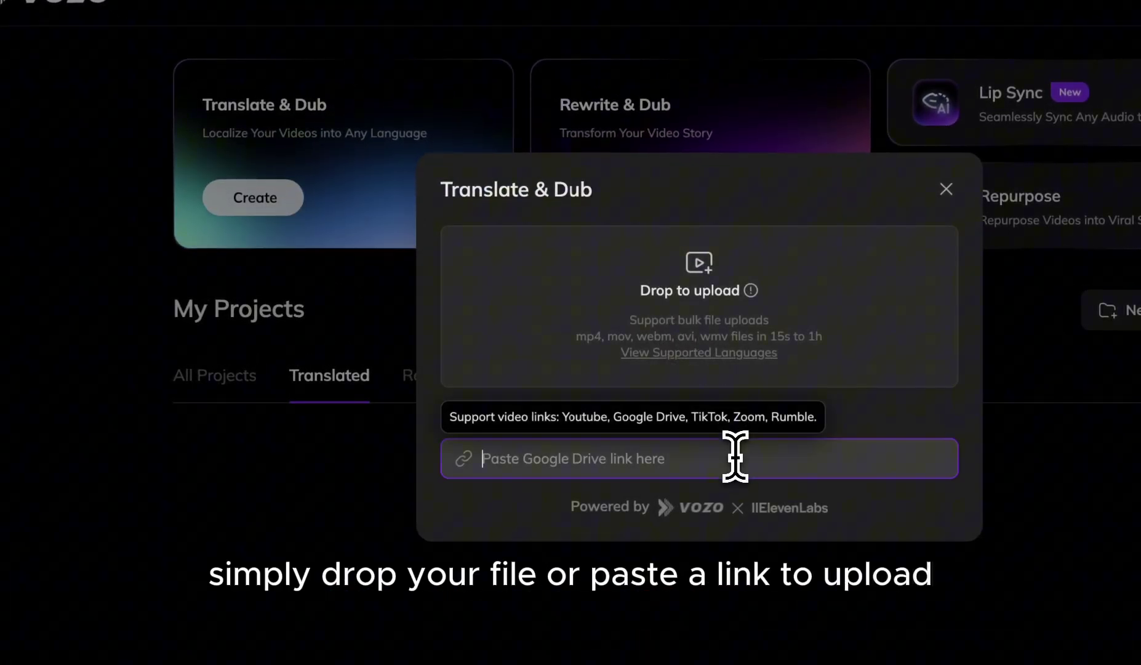
type("https://www.youtube.com/watch?v=7D4fhLJnftA")
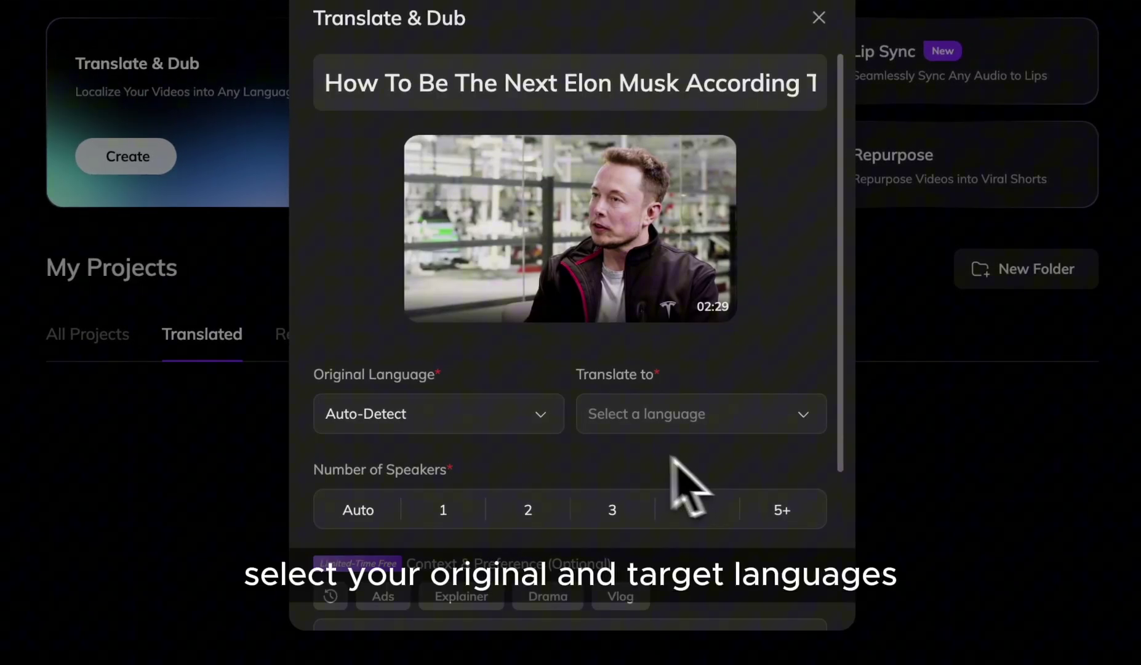
Set translation from English (United States) to Spanish with 2 speakers
left_click(553, 412)
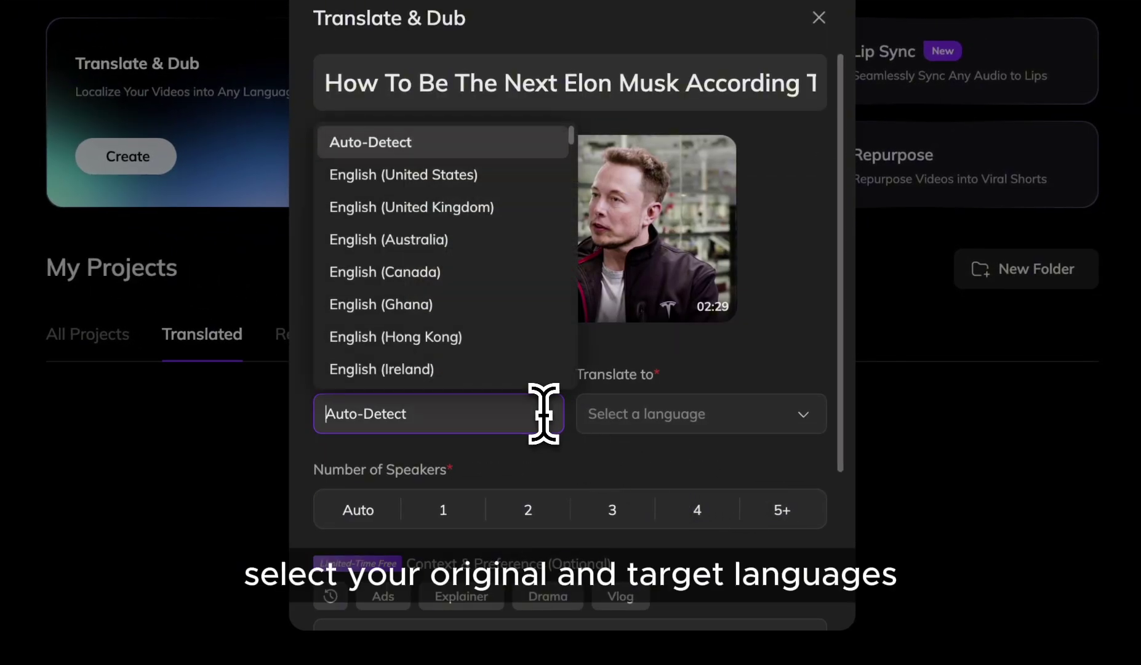
left_click(452, 185)
left_click(802, 419)
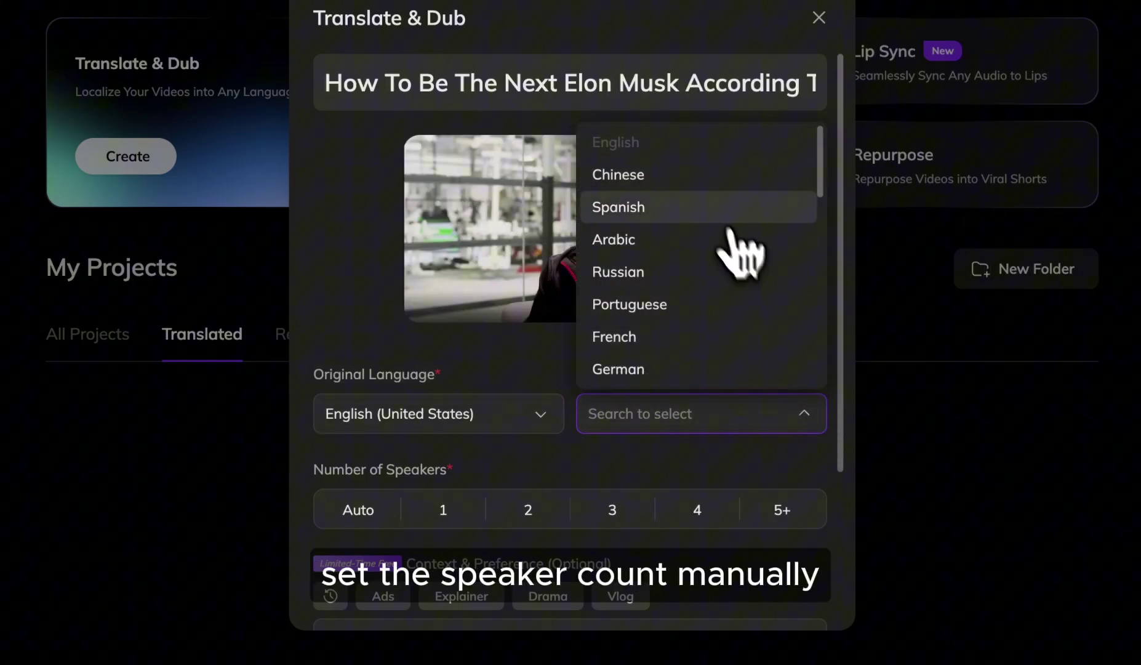
left_click(728, 212)
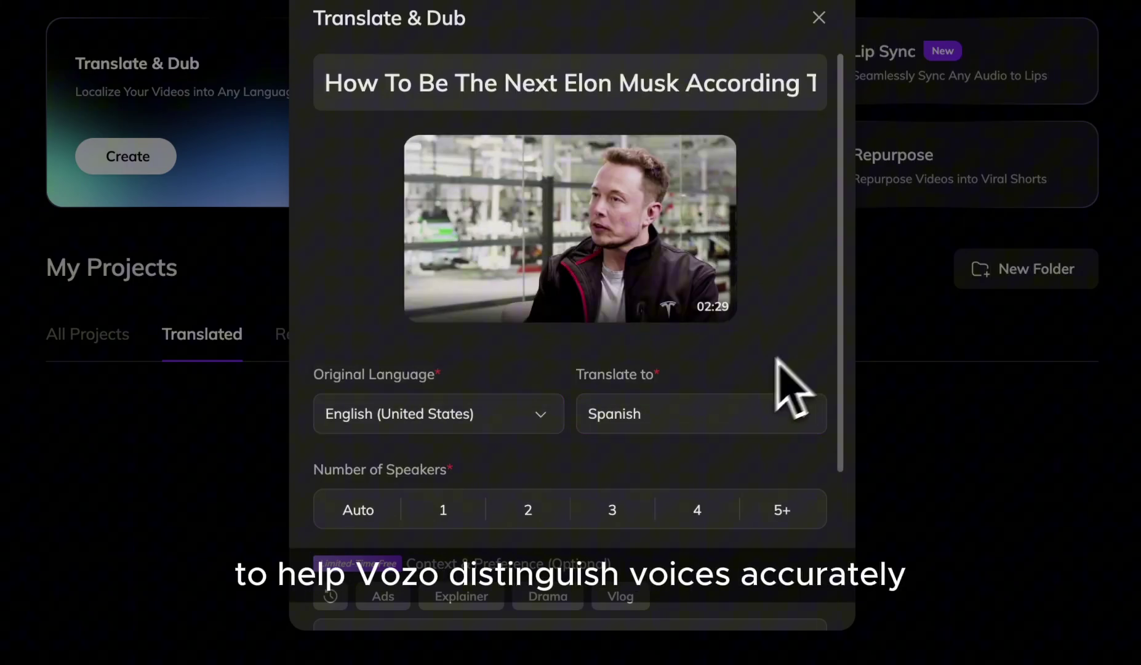
left_click(533, 510)
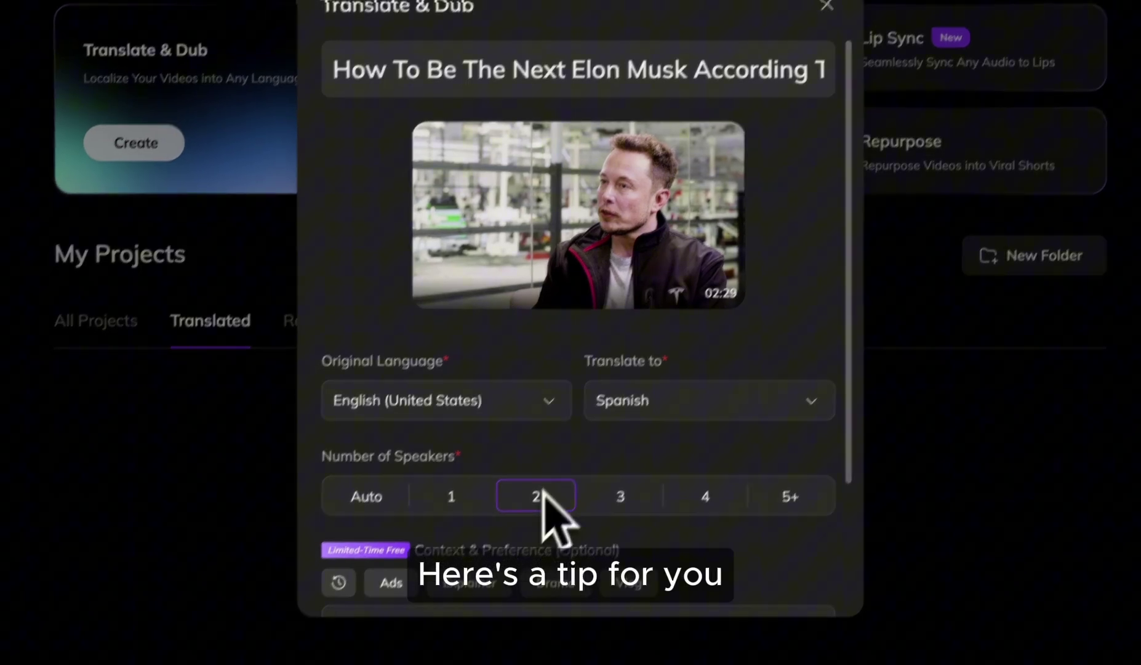
Try the Ads, Explainer, Drama and Vlog context templates in turn
scroll(569, 440, "down", 3)
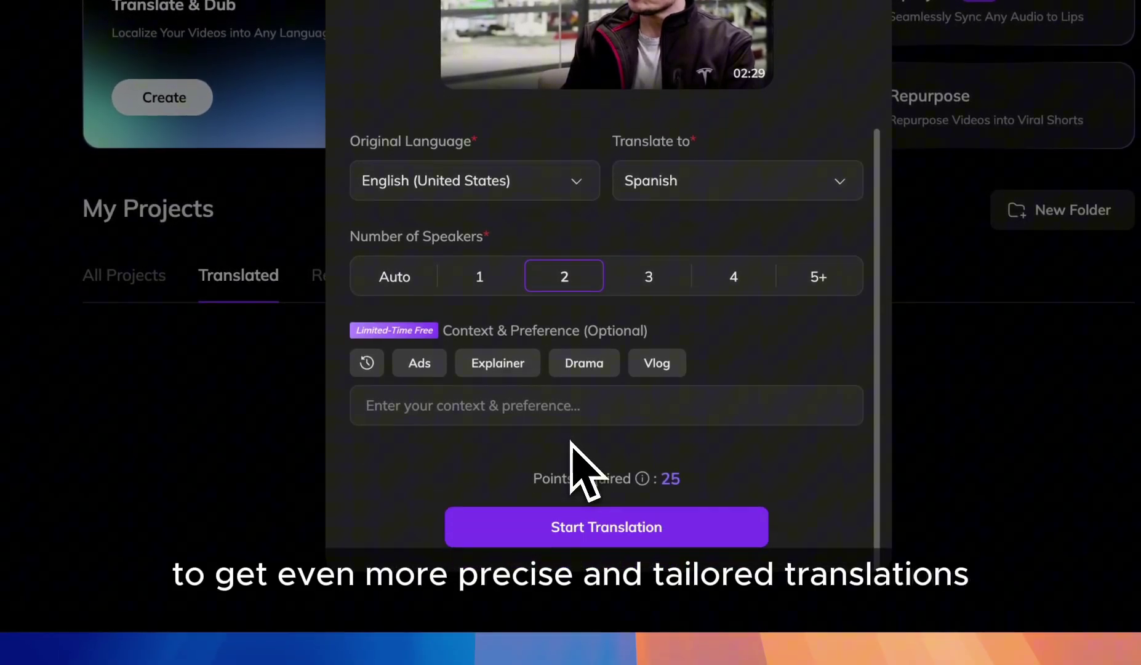
left_click(431, 373)
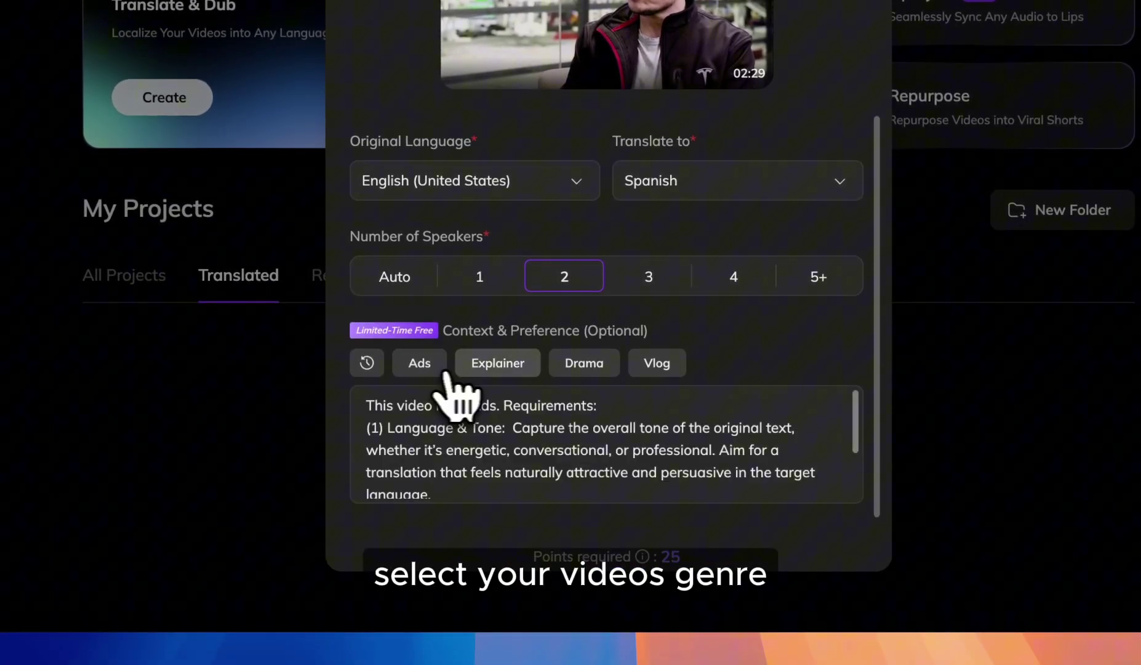
left_click(488, 367)
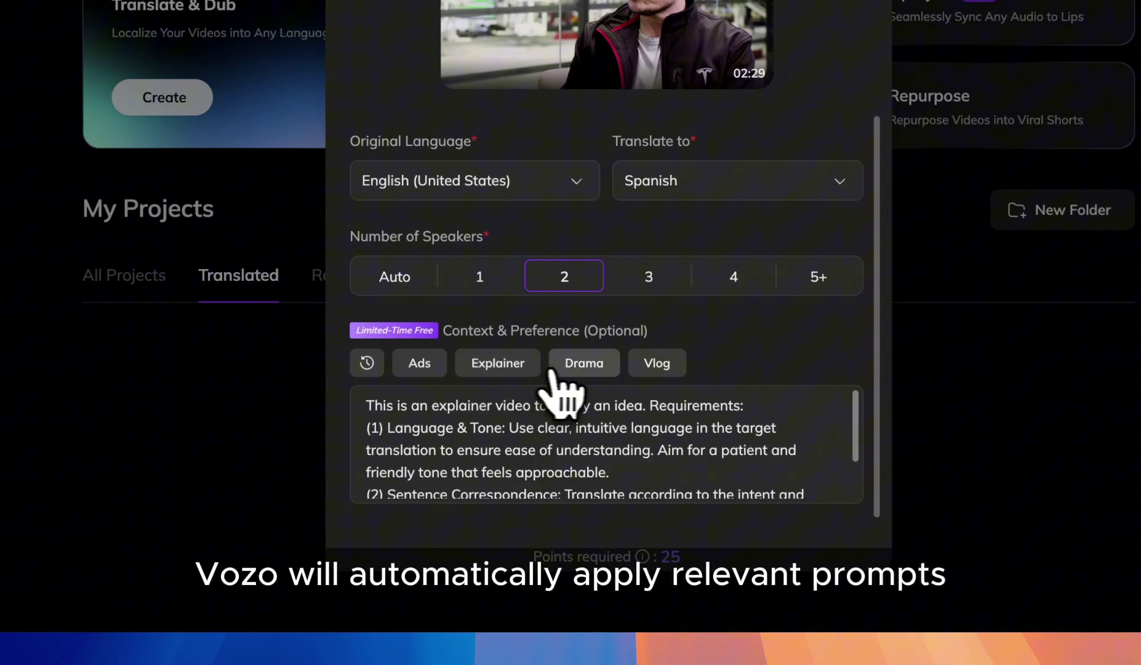
left_click(582, 369)
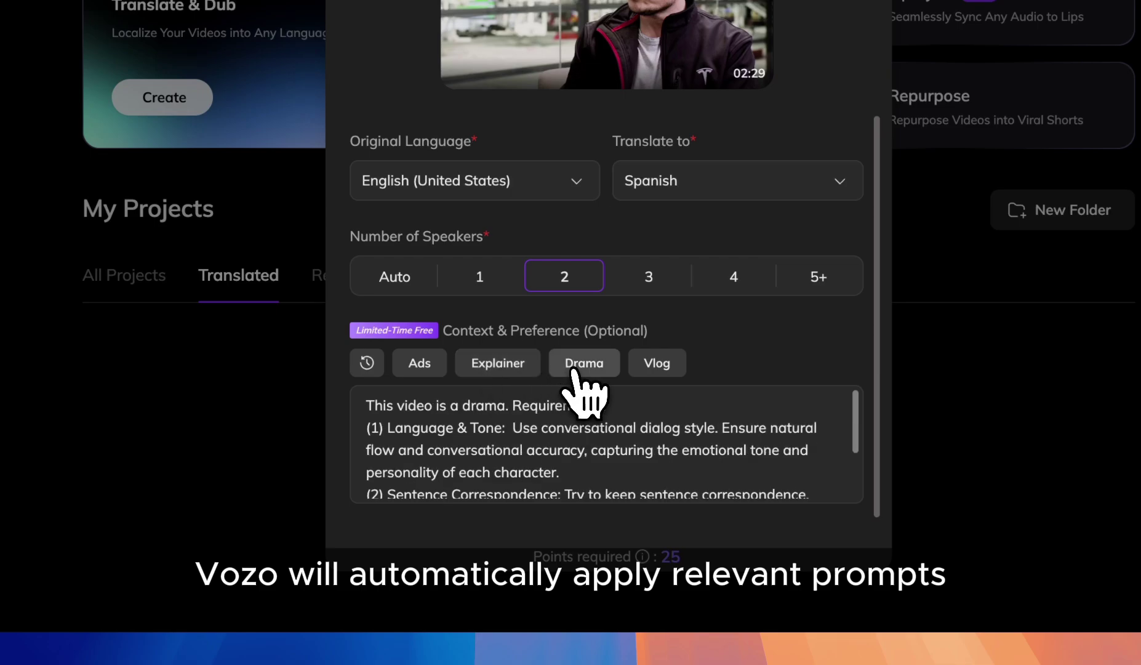
left_click(660, 366)
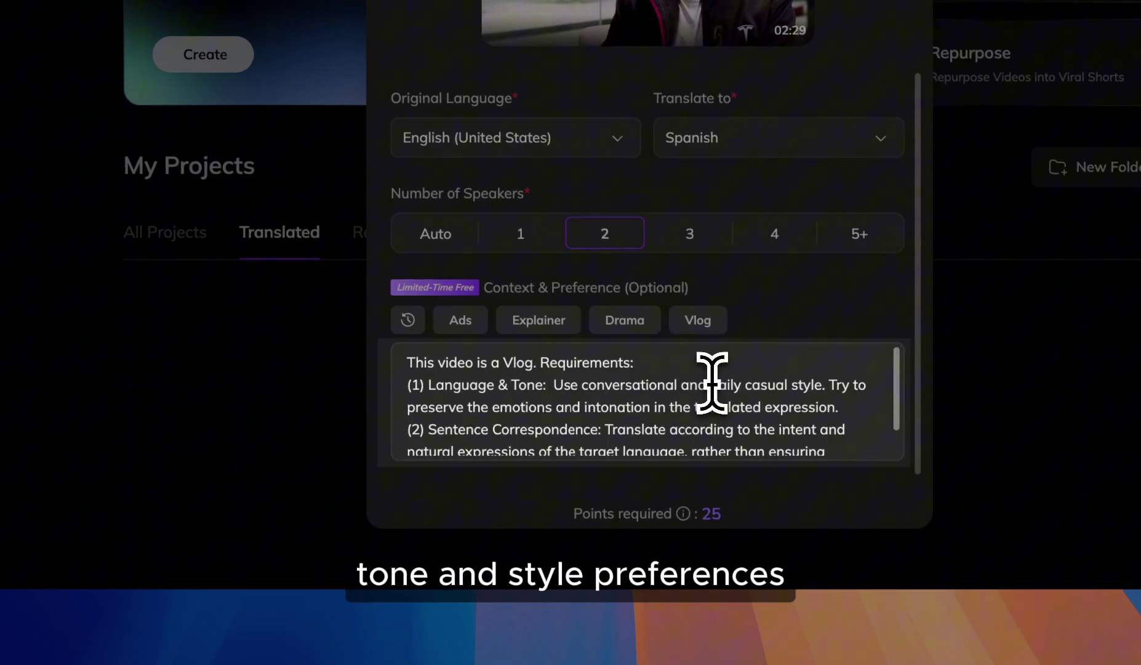
Replace the context text with a pasted interview description with an inspirational, casual tone
key("ctrl+a")
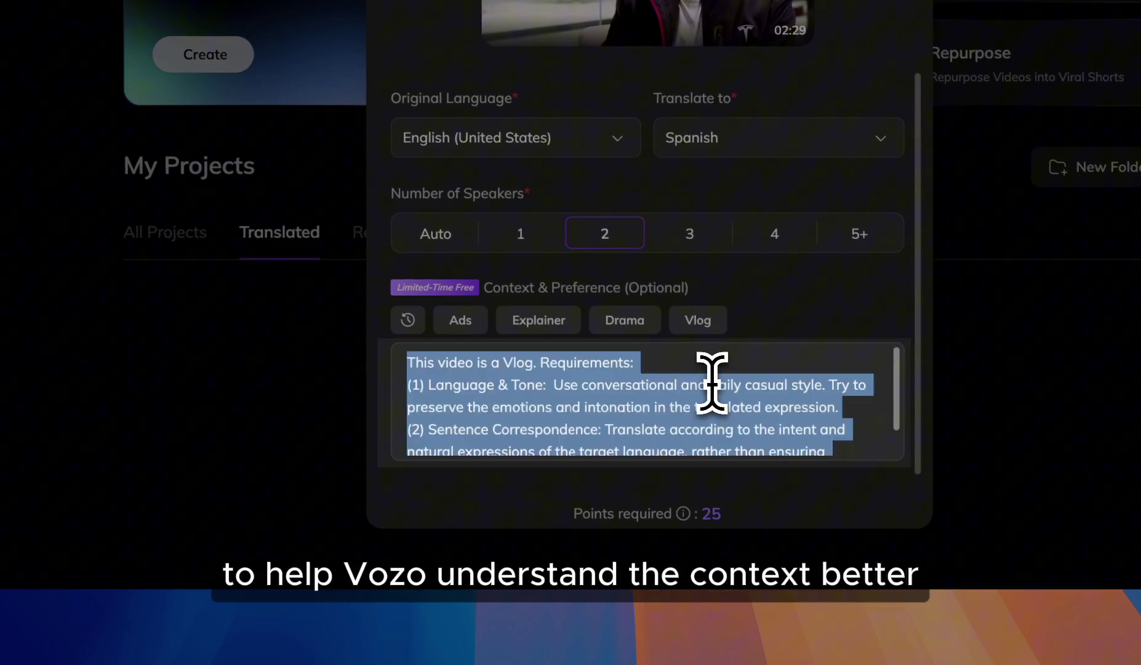
type("This is an interview between Elon Musk and Sam Altman discussing how to emulate Elon Musk's success. The tone should be inspirational and insightful, with a casual, conversational style.")
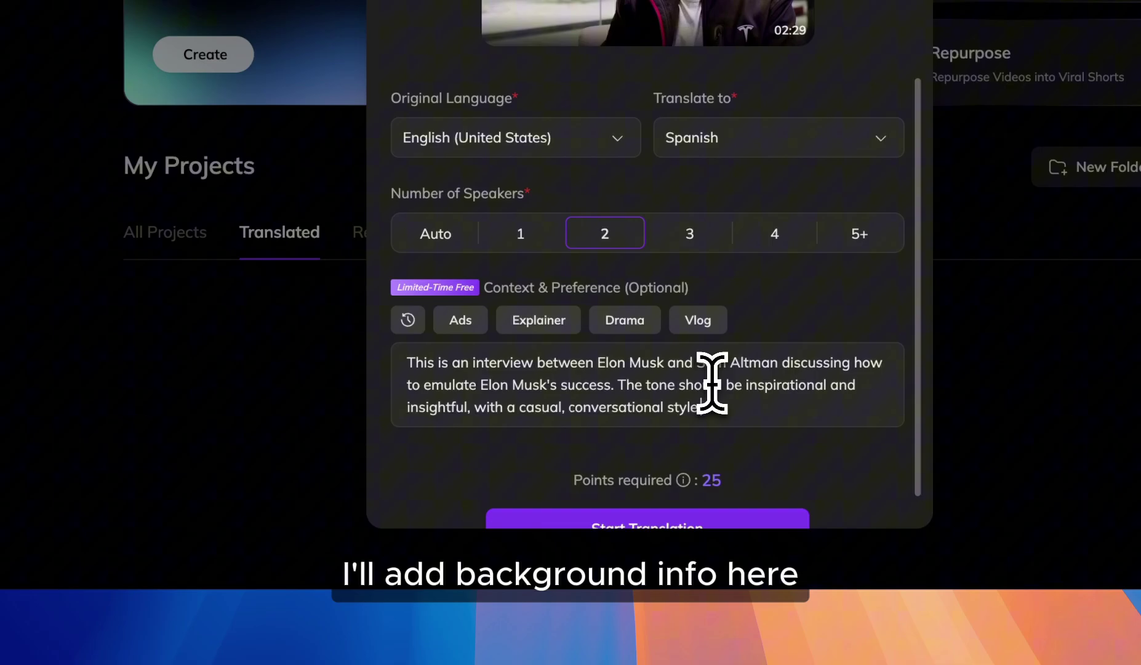
scroll(712, 383, "down", 2)
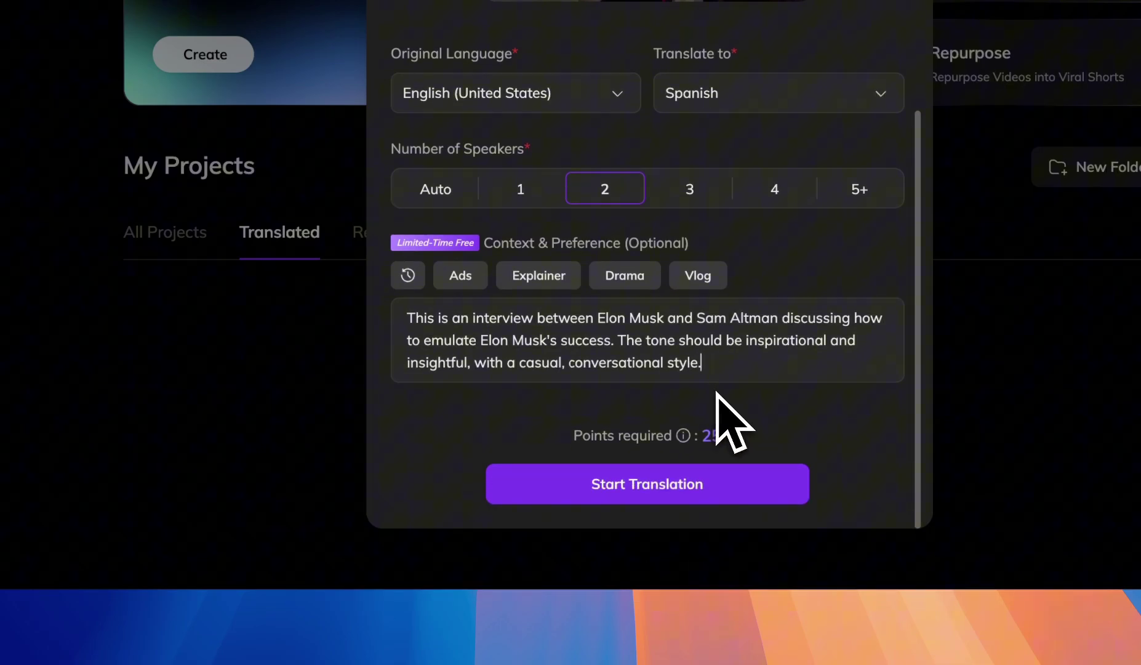
Start the translation and wait for the English–Spanish transcript editor to open
left_click(731, 490)
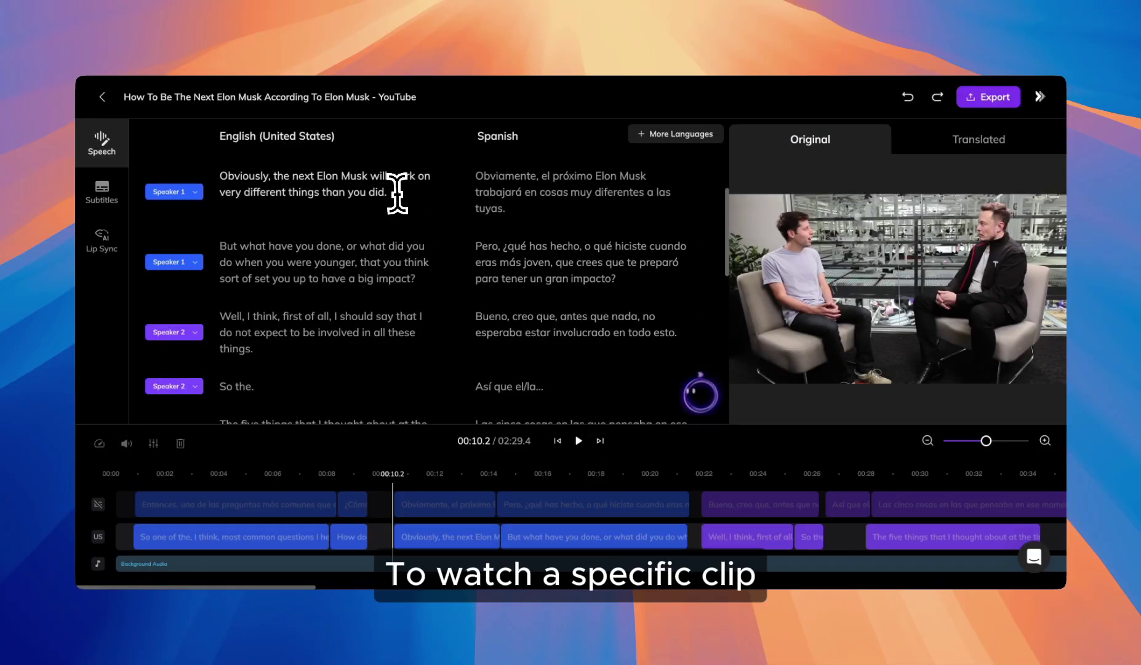
Preview the first line in the original English, then play its Spanish dub
left_click(379, 170)
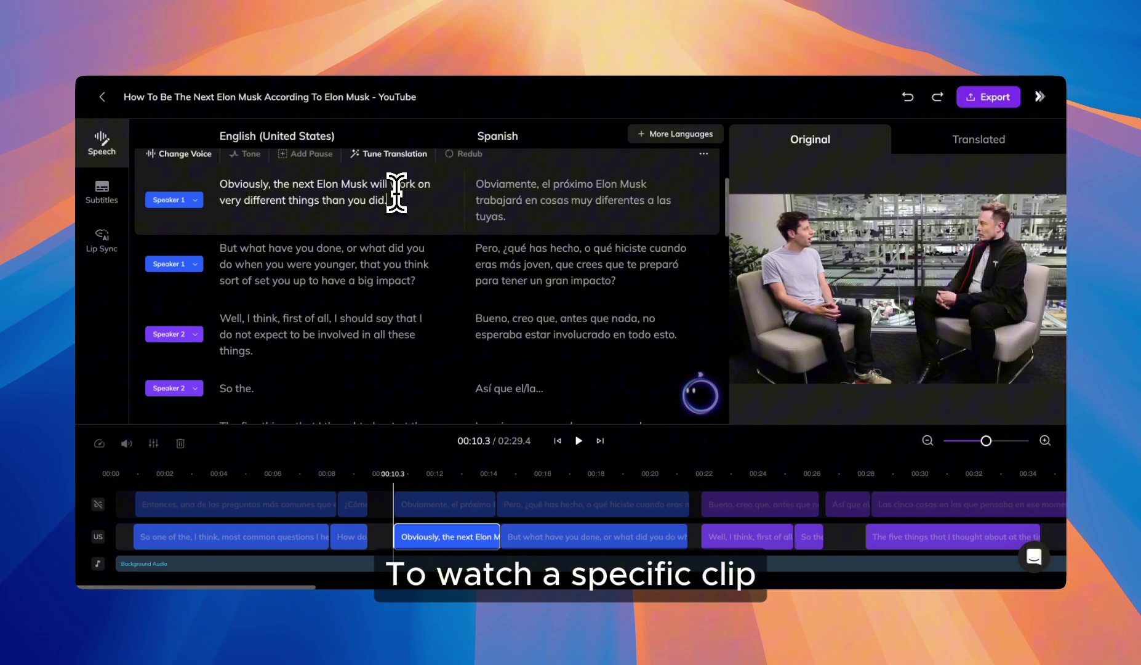
left_click(527, 216)
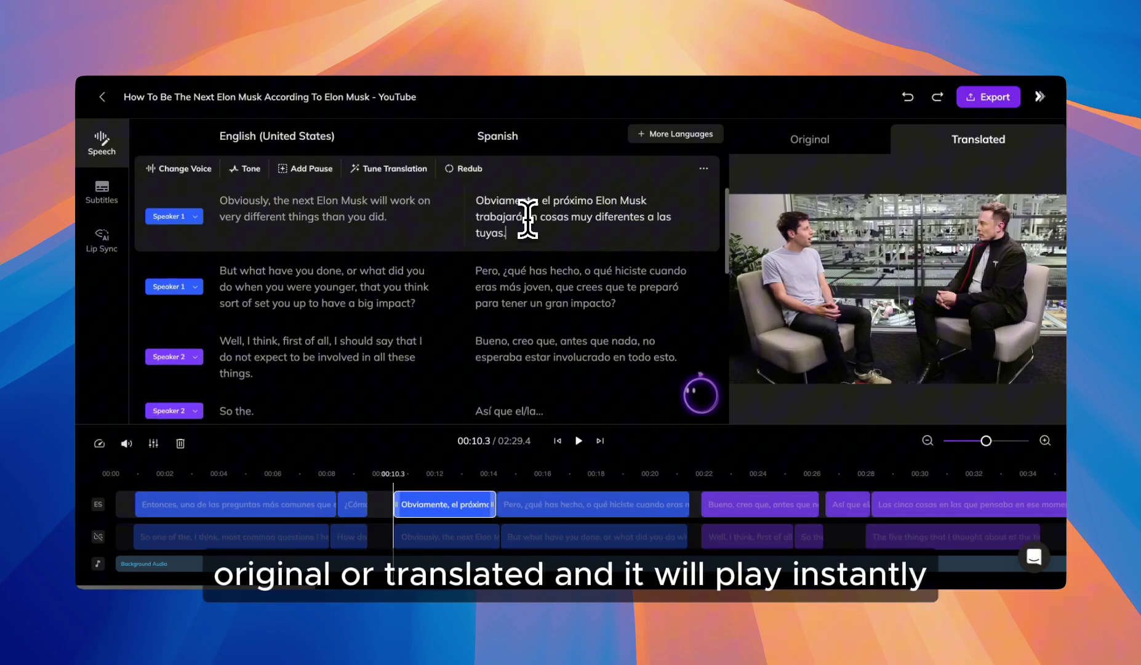
left_click(416, 227)
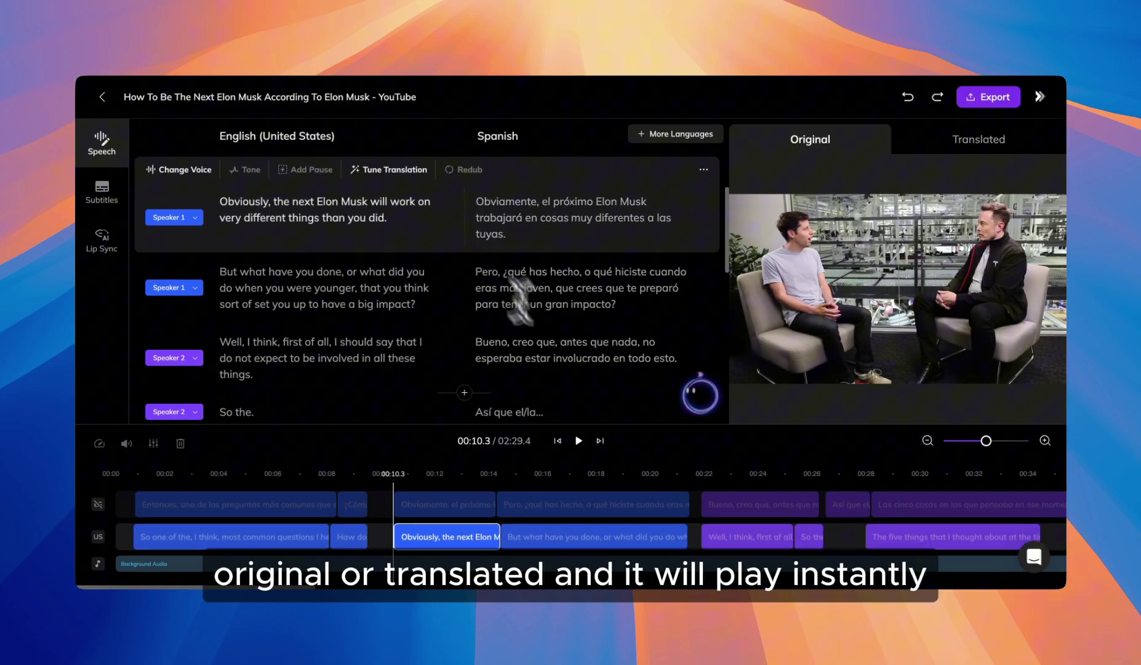
left_click(578, 440)
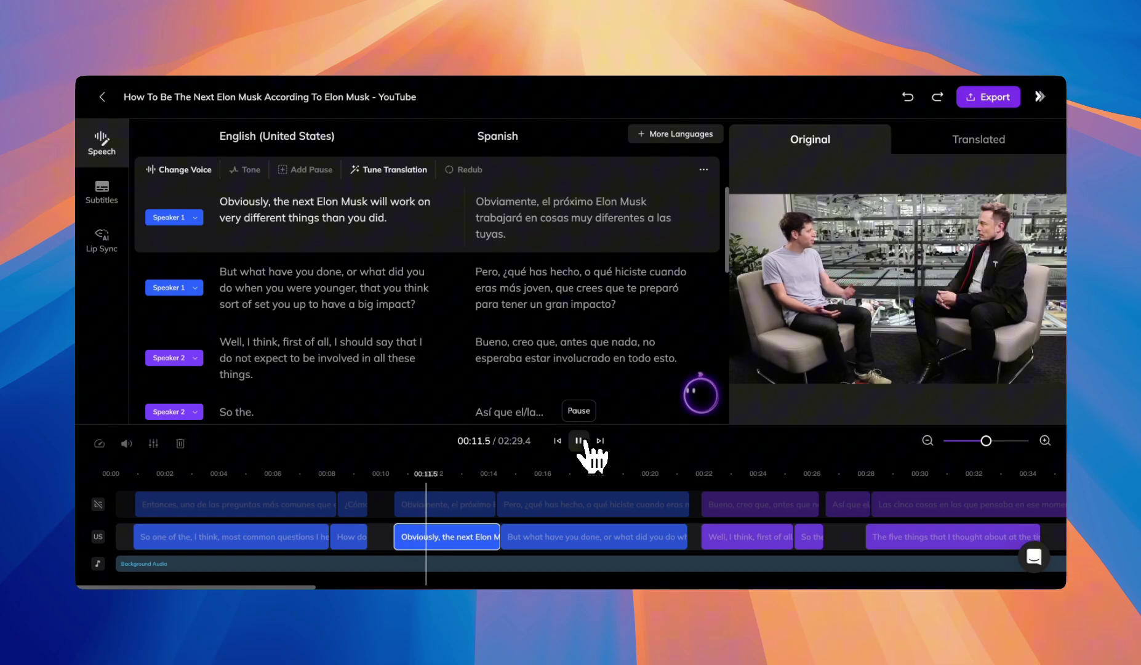
left_click(579, 440)
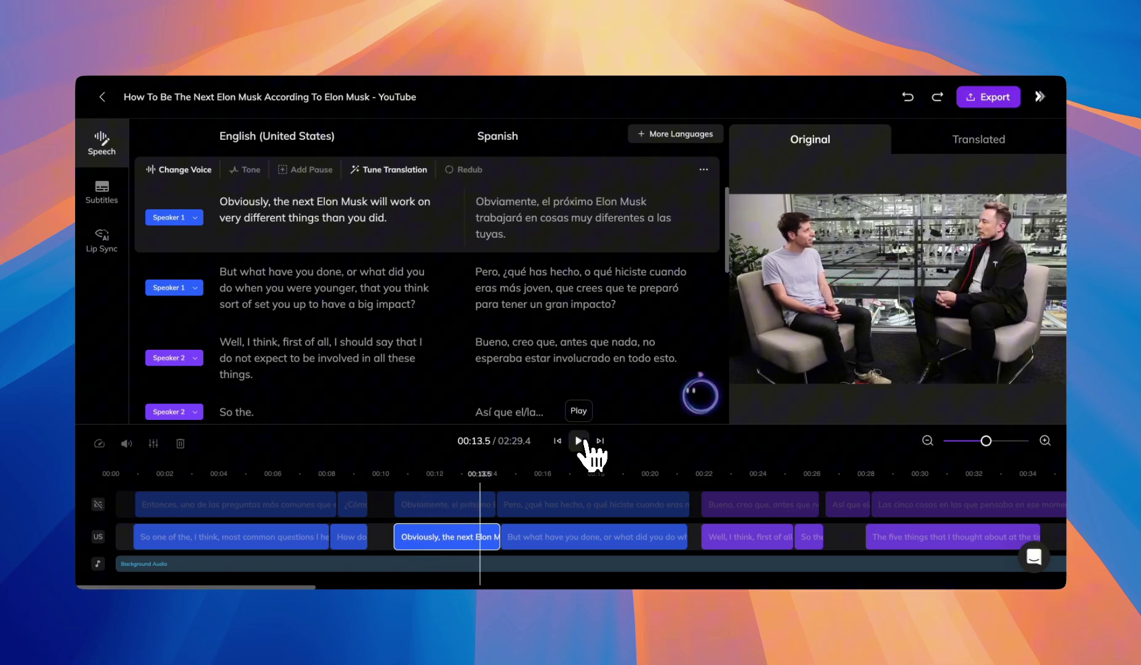
left_click(704, 199)
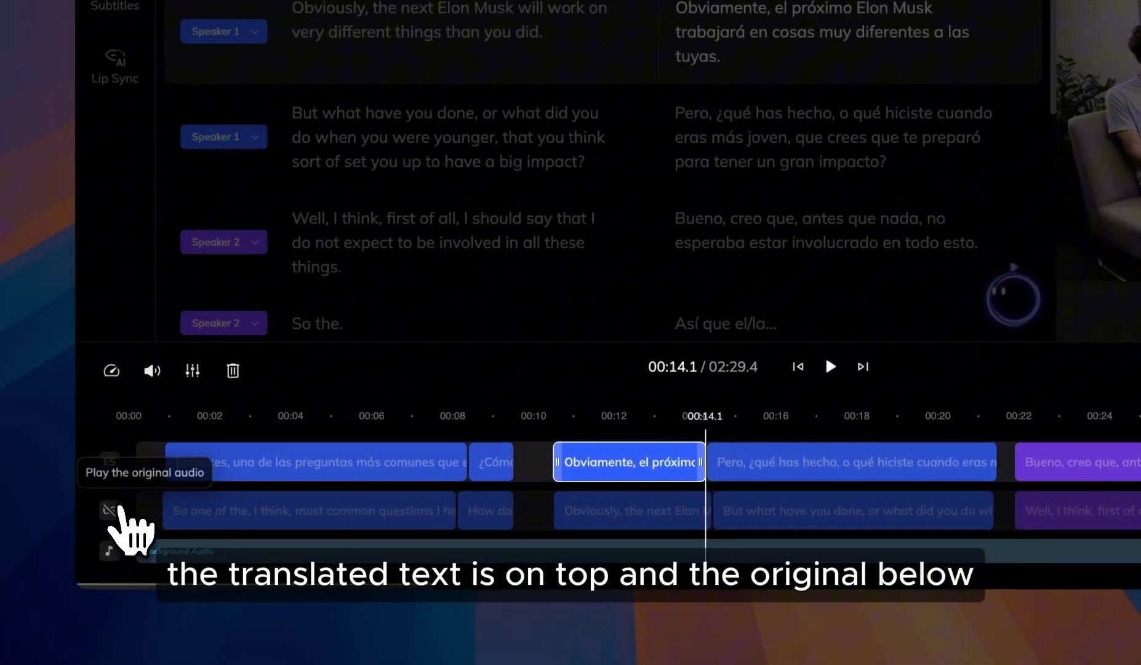
Play the original footage from about 00:24, where the second speaker begins
left_click(117, 509)
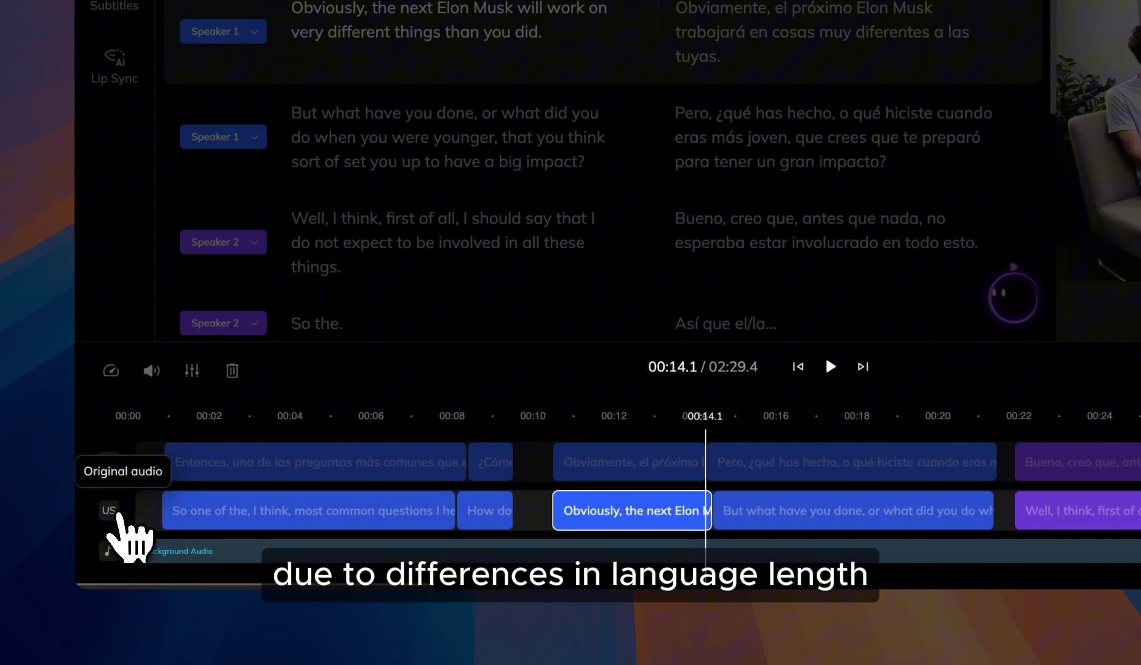
left_click(111, 510)
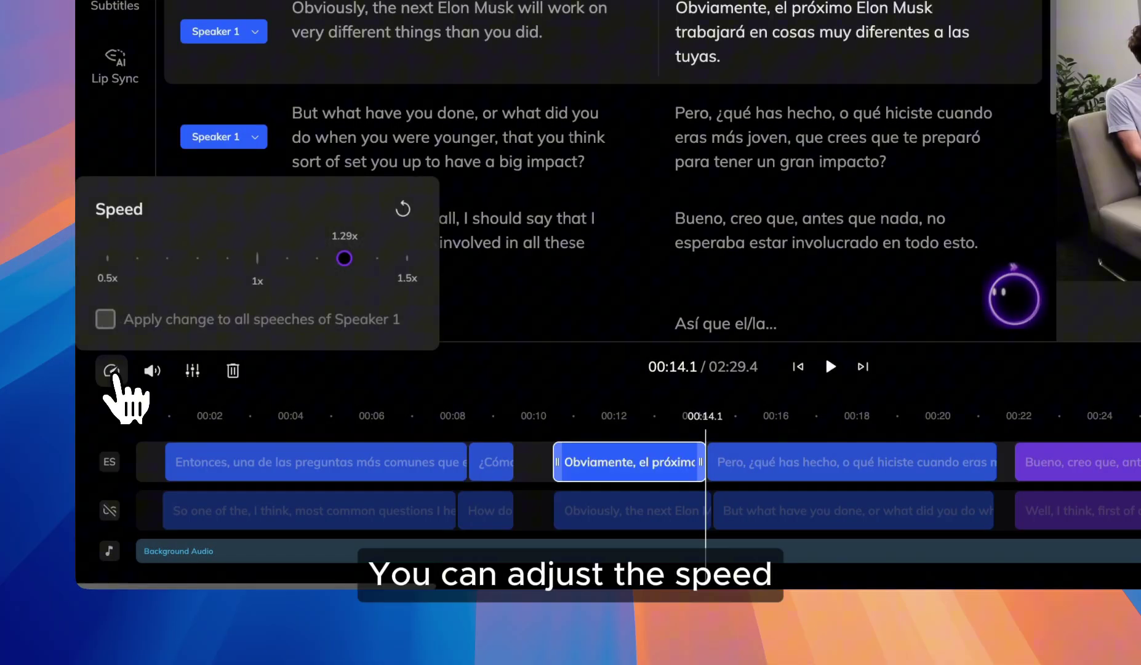
mouse_move(159, 376)
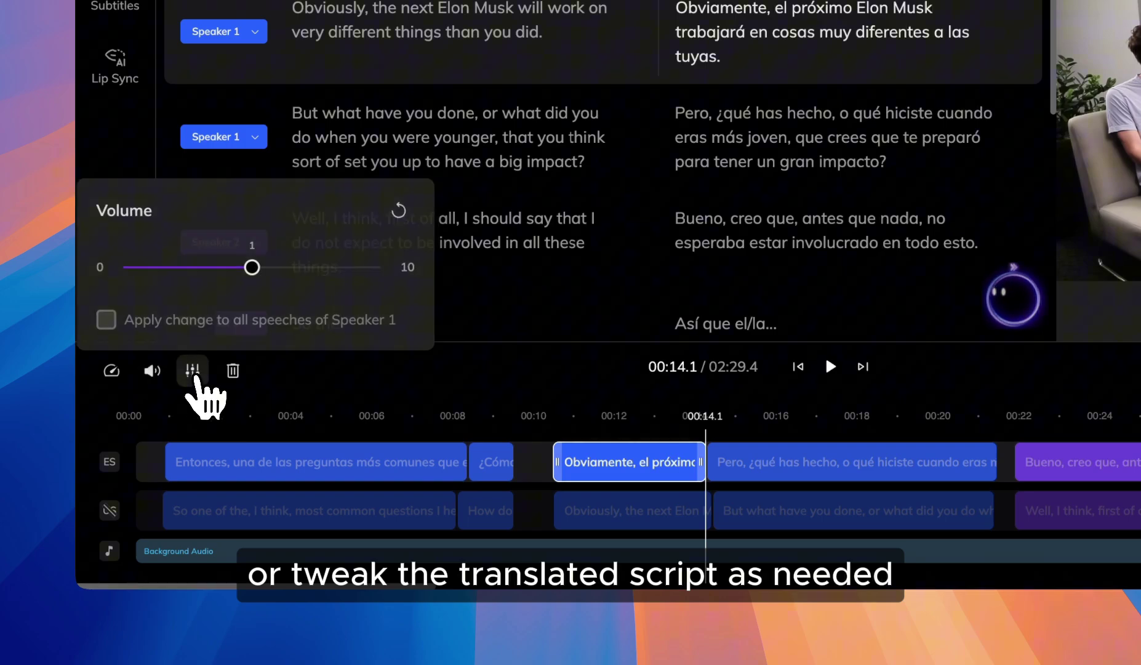
mouse_move(193, 374)
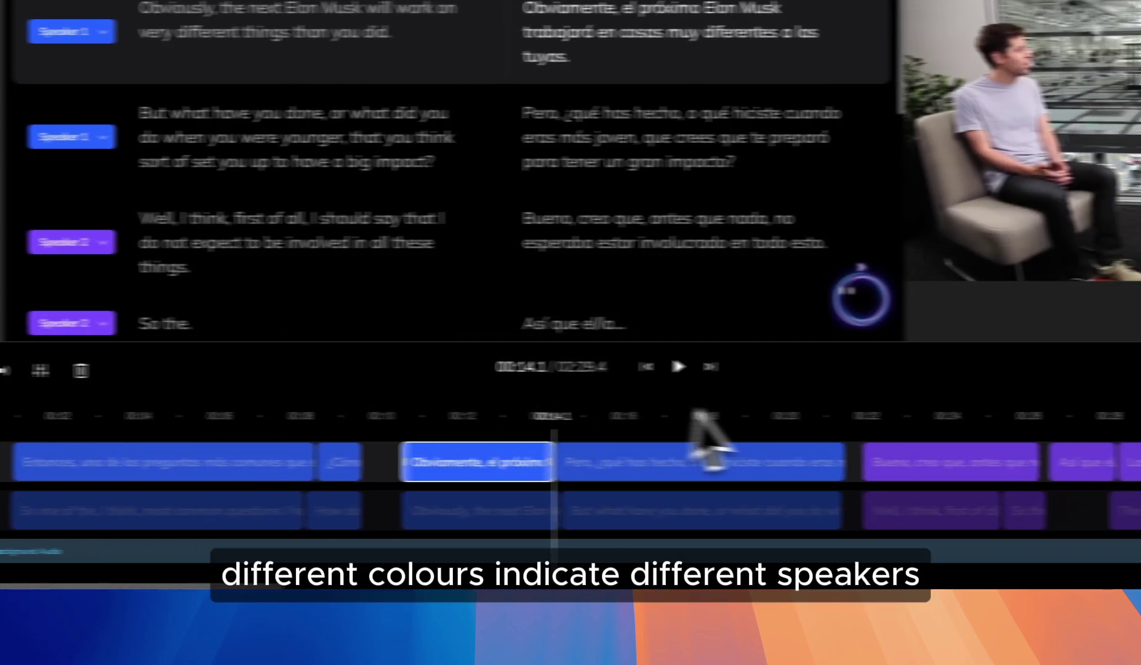
left_click(1000, 415)
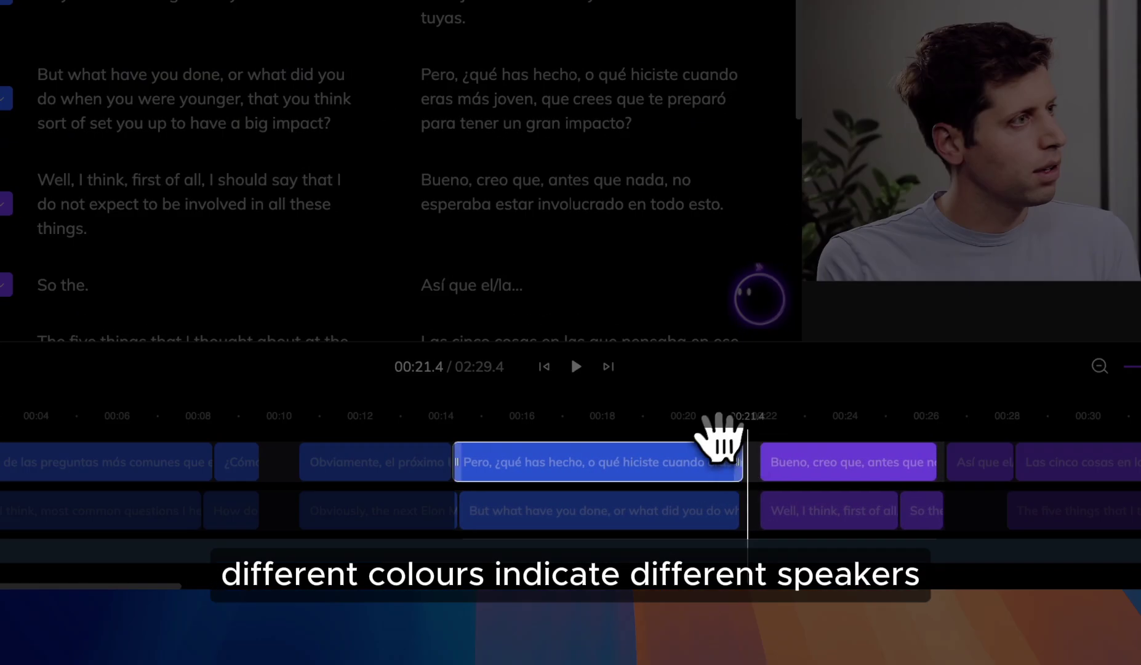
left_click(714, 438)
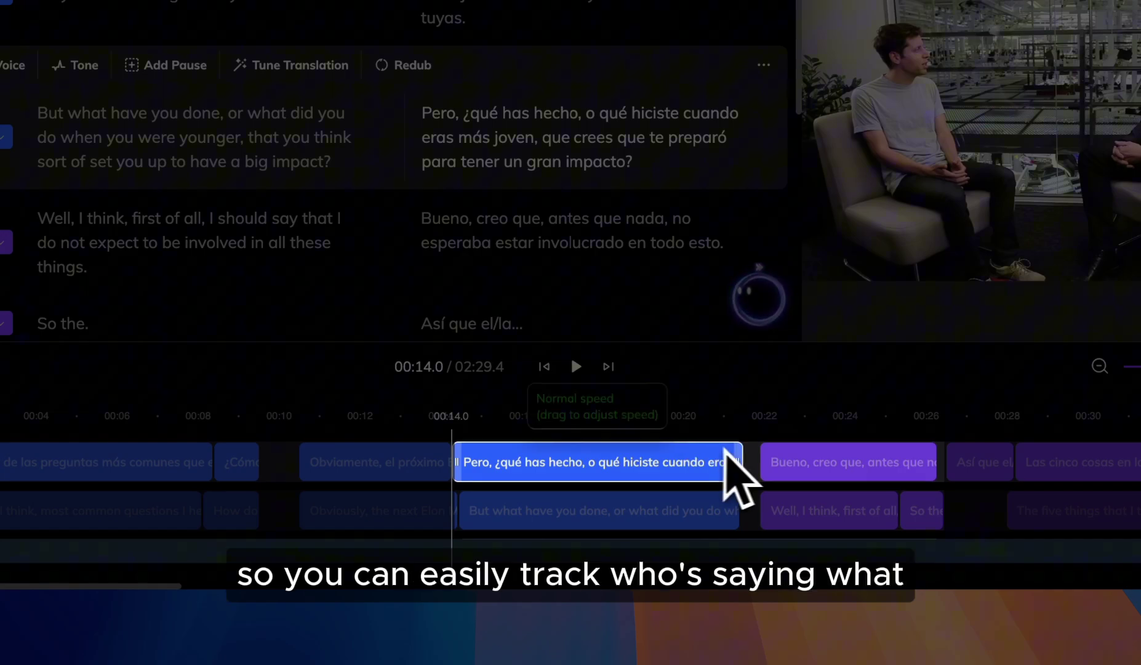
left_click(778, 454)
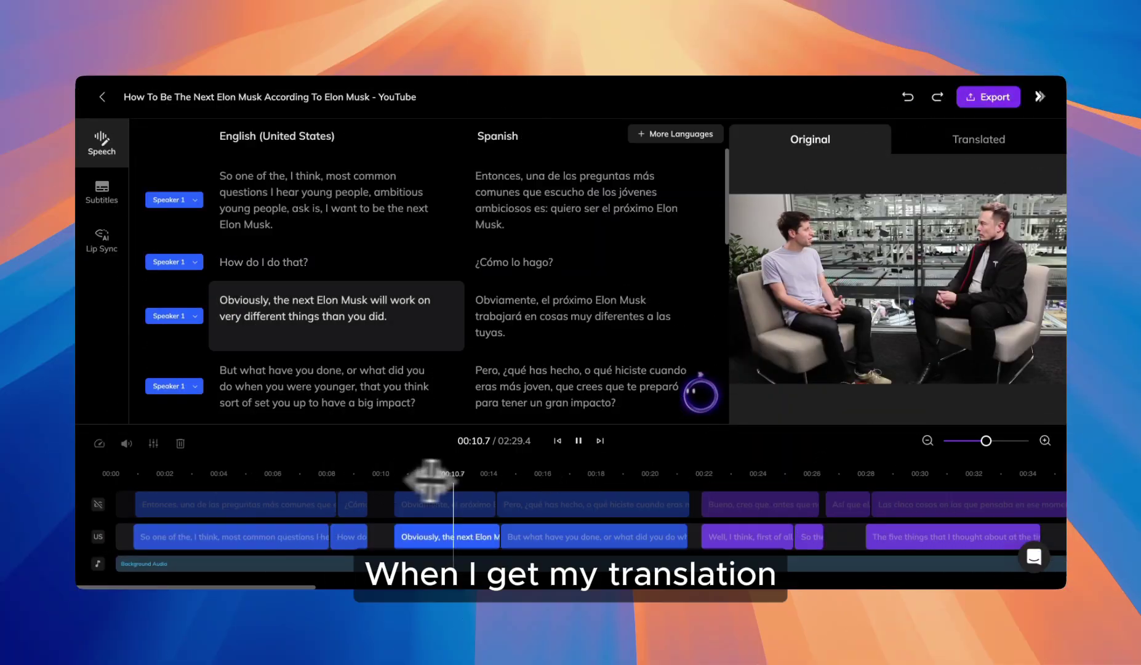
left_click_drag(430, 480, 776, 496)
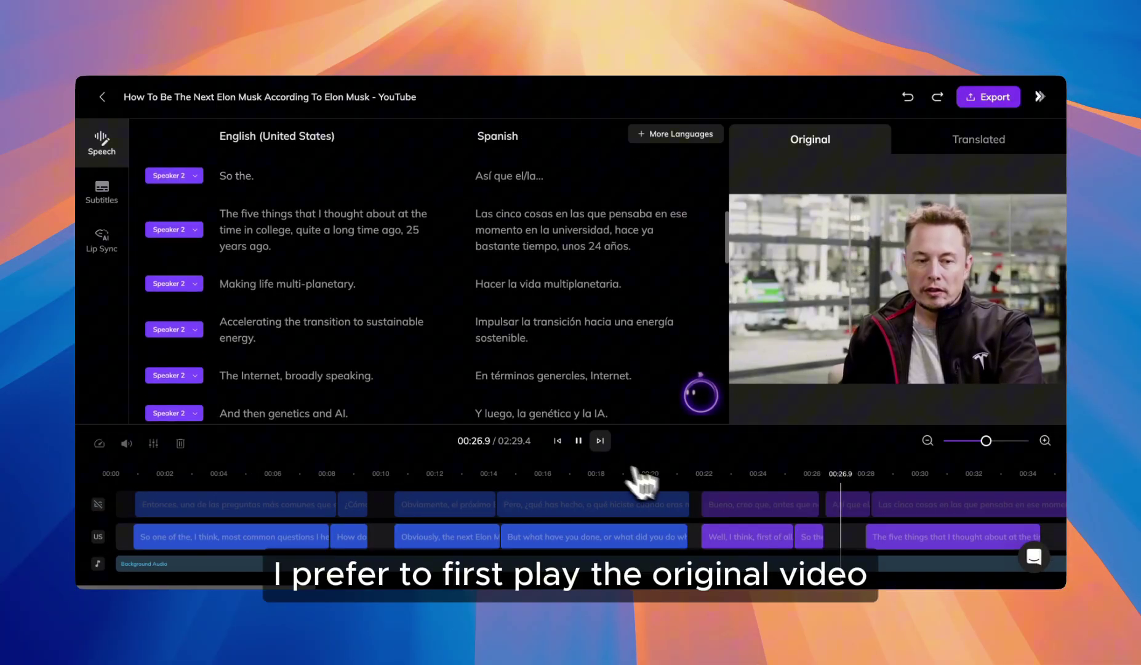
Rename Speaker 1 to ALTMAN
left_click(579, 440)
scroll(246, 308, "up", 5)
left_click(195, 297)
left_click(225, 324)
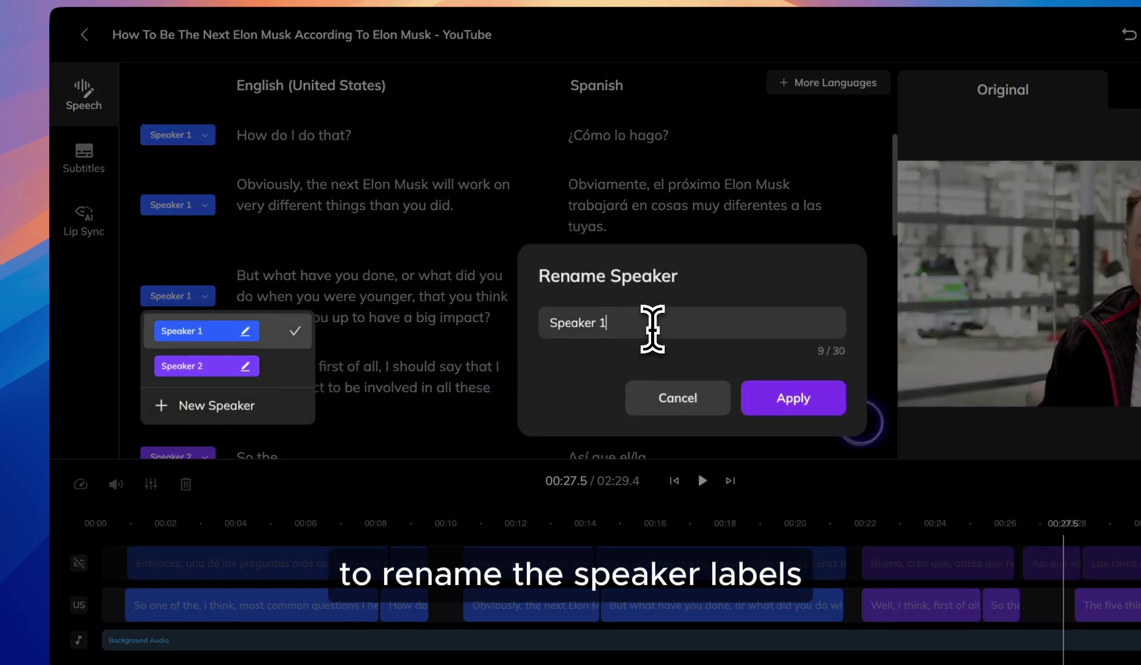
key("super+a")
key("Caps_Lock")
type("ALTMAN")
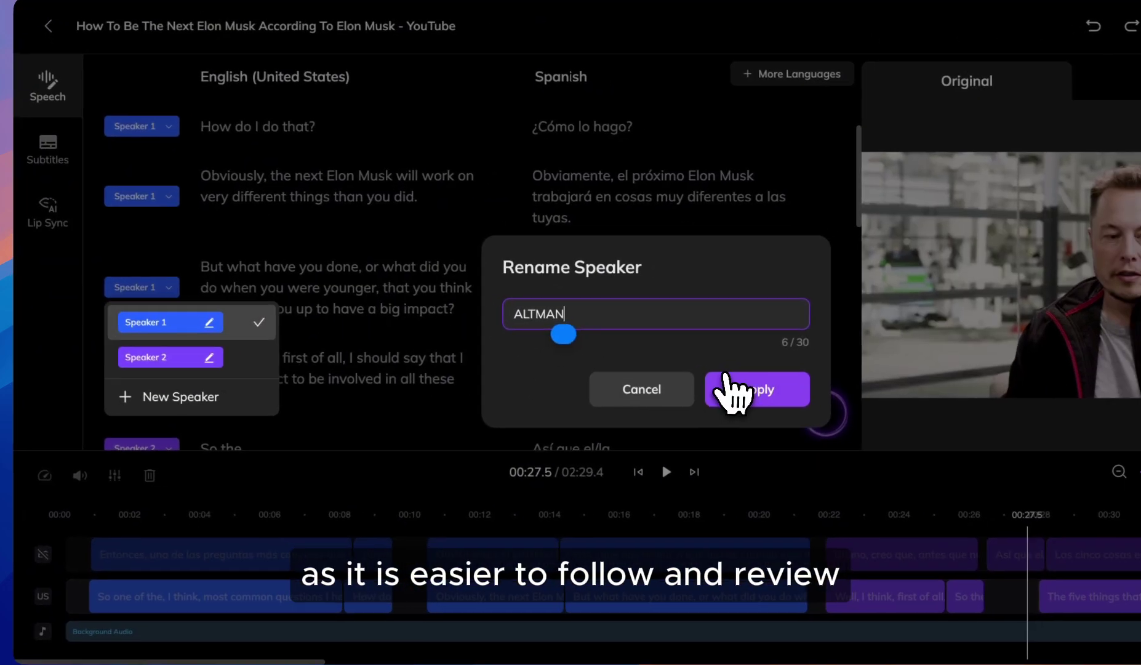
left_click(769, 398)
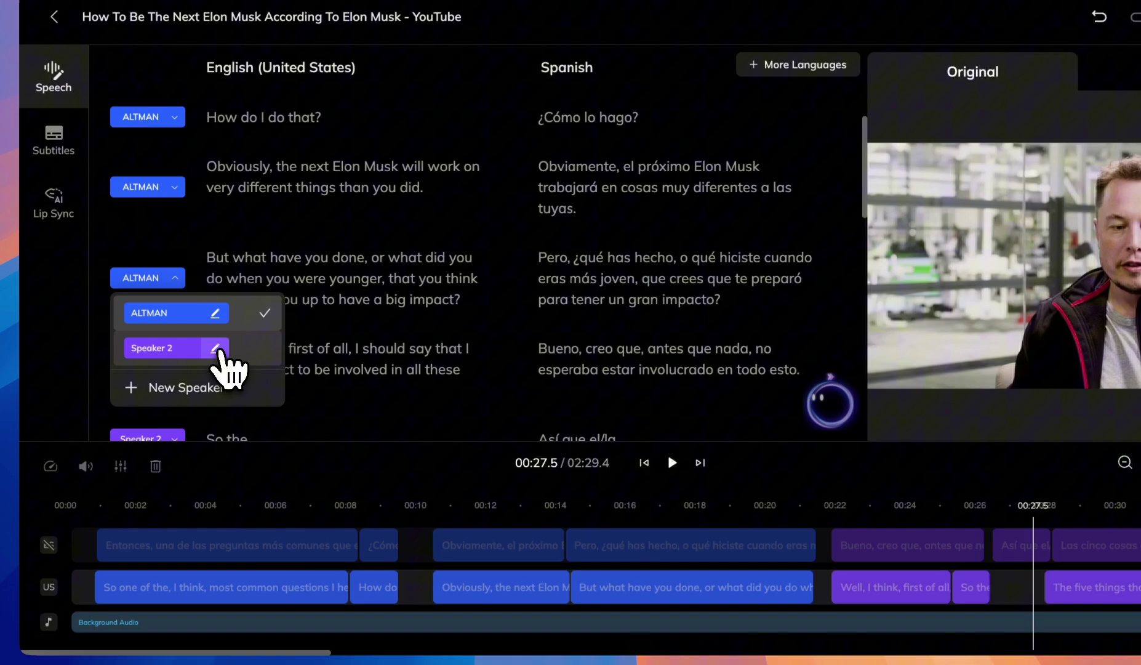
Rename Speaker 2 to MUSK
left_click(245, 366)
left_click(592, 305)
key("super+a")
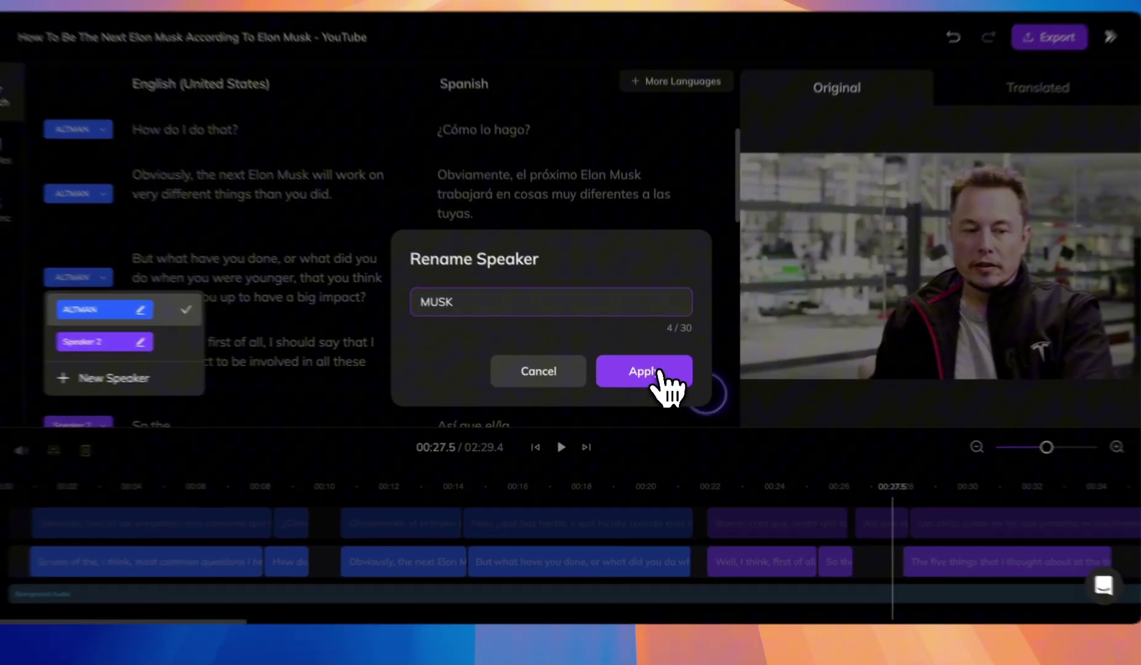
left_click(763, 380)
scroll(492, 386, "down", 3)
Assign the 'Making life multi-planetary.' line to ALTMAN and update its dubbing
scroll(437, 370, "down", 3)
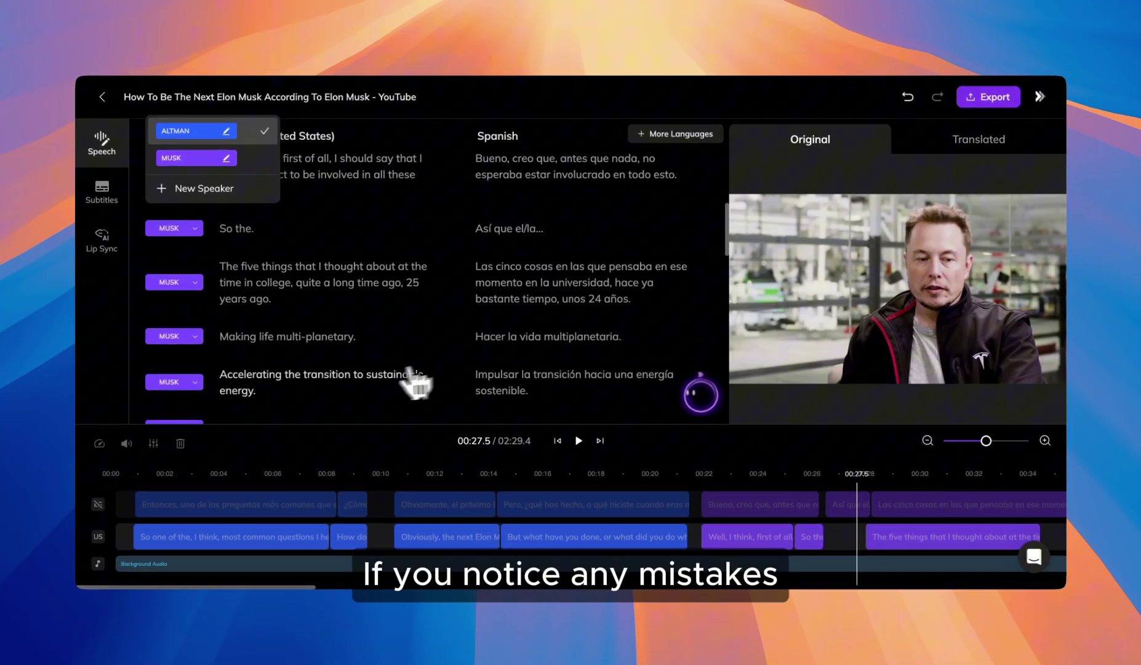
left_click(379, 415)
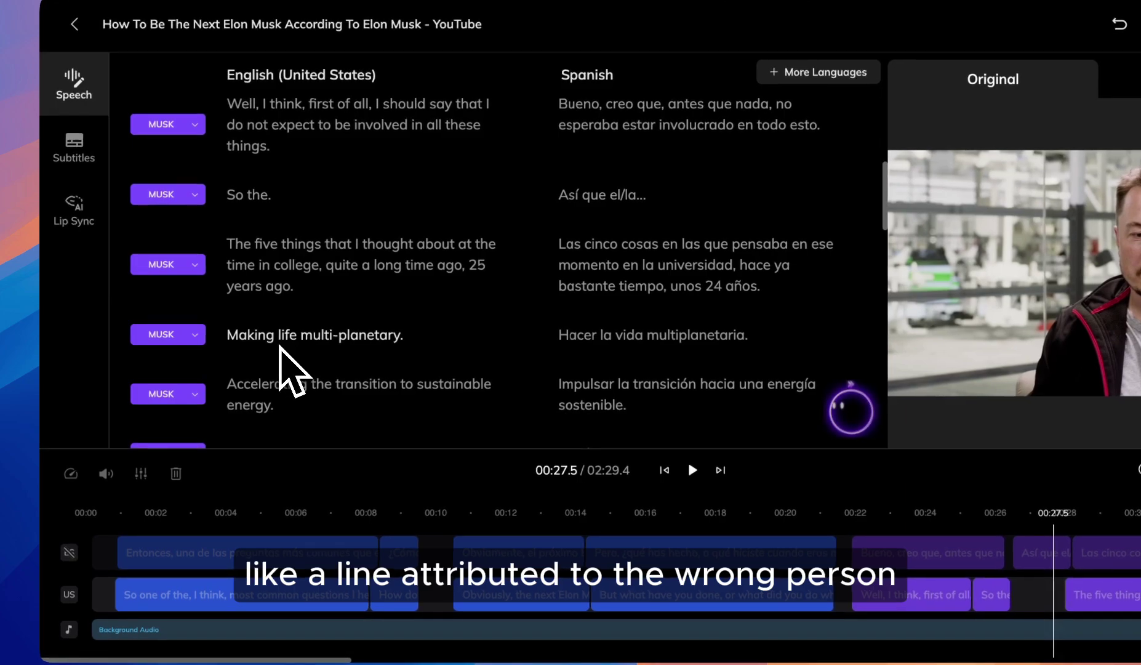
left_click(195, 334)
left_click(279, 371)
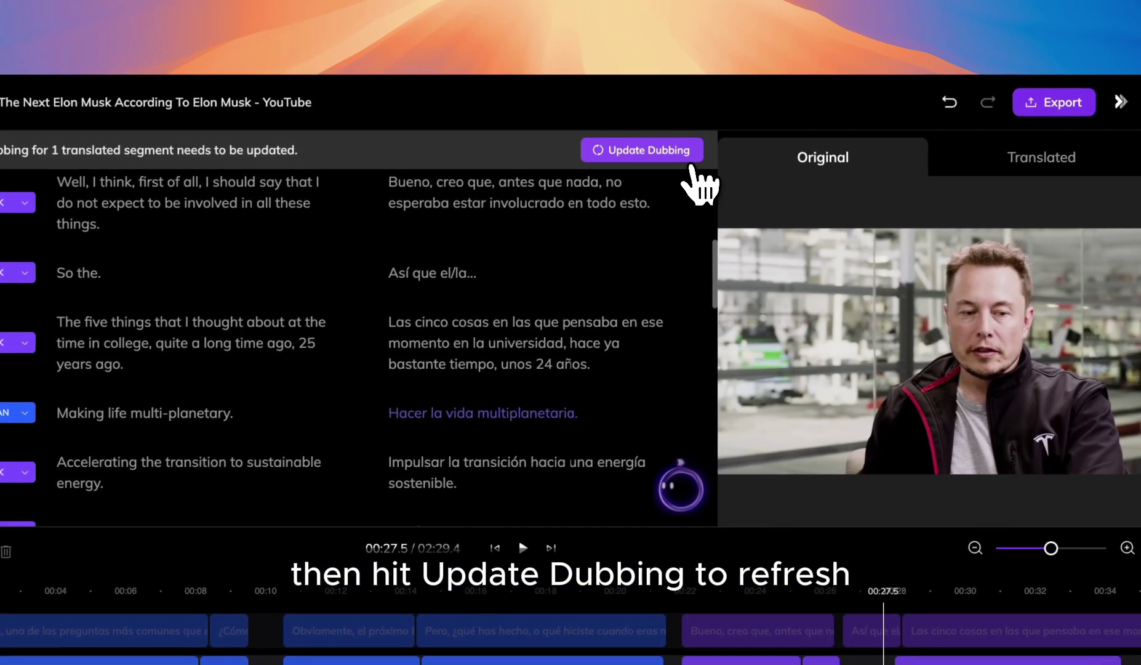
left_click(812, 71)
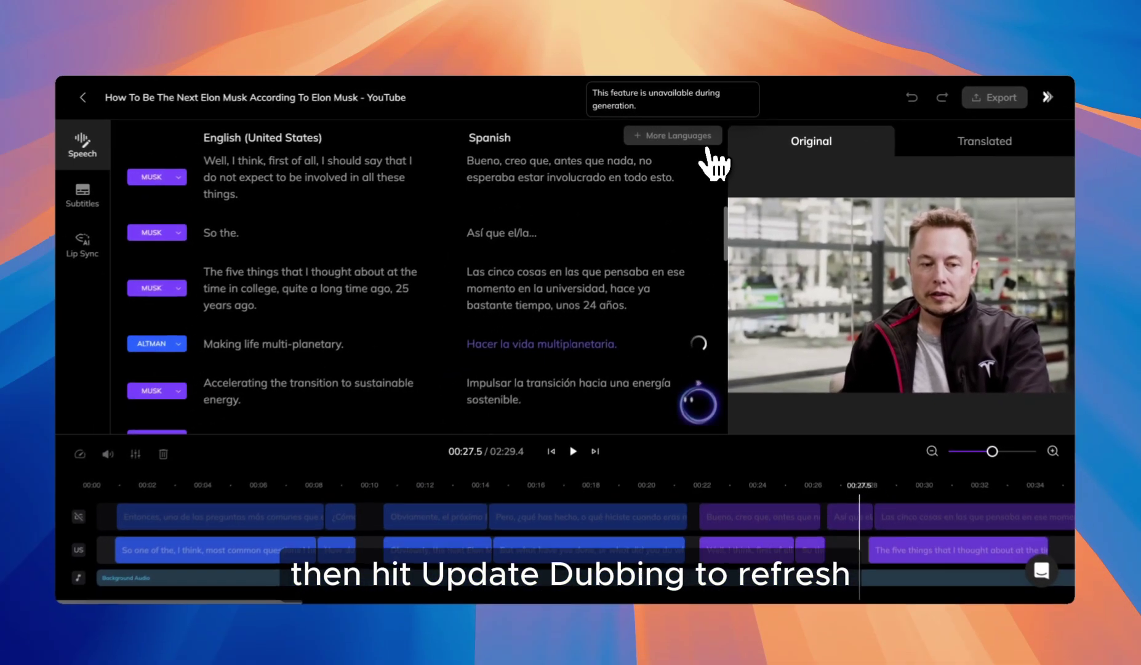
Change 'unos 24 años' to 'unos 23 años' in the five-things line and update dubbing
left_click(317, 297)
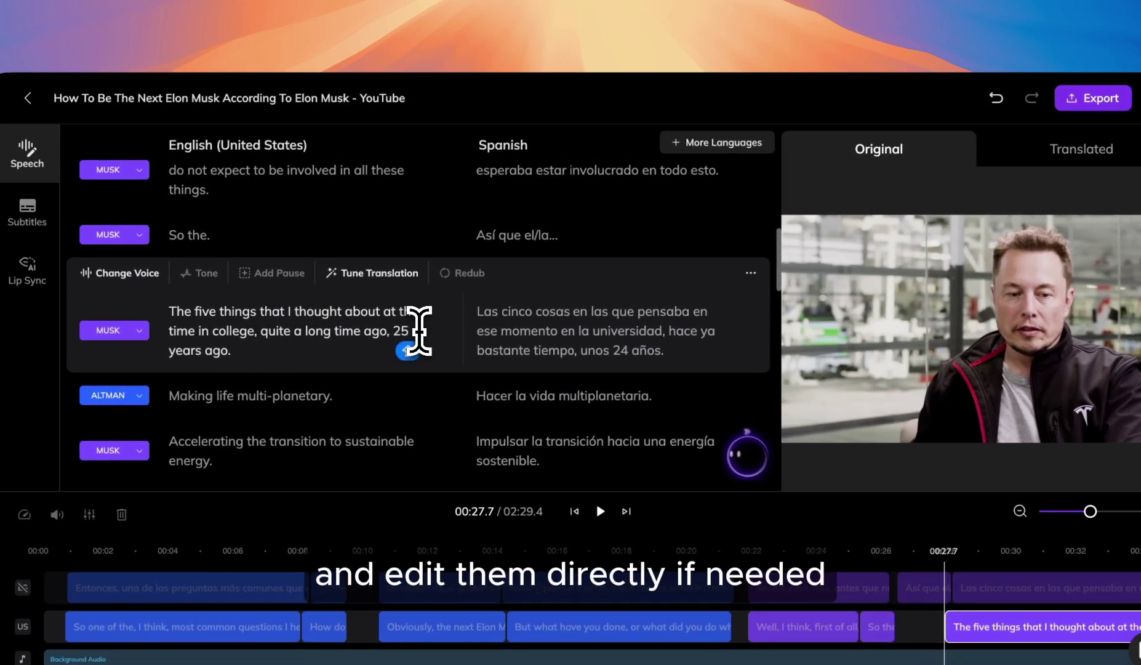
key("BackSpace")
key("Caps_Lock")
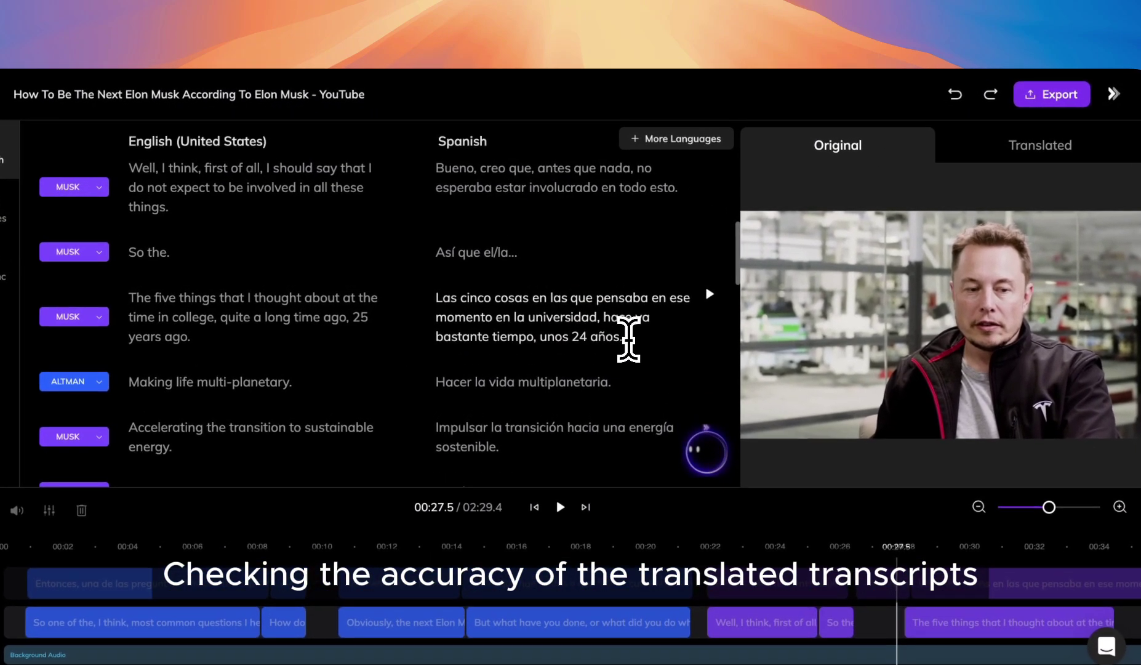
left_click(627, 286)
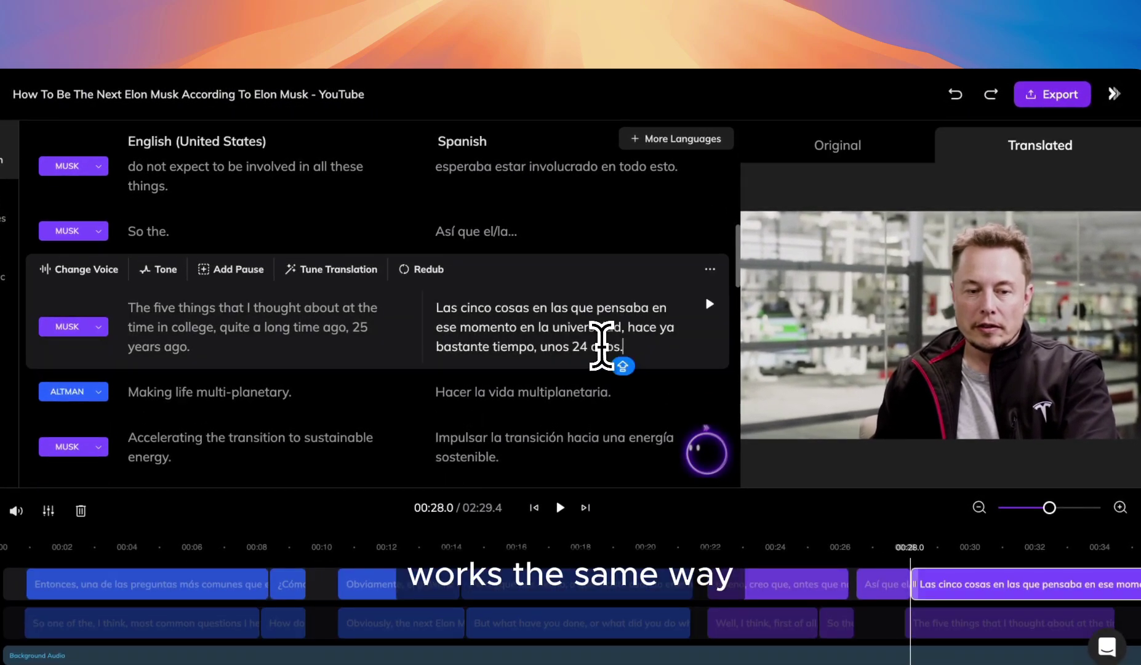
key("BackSpace")
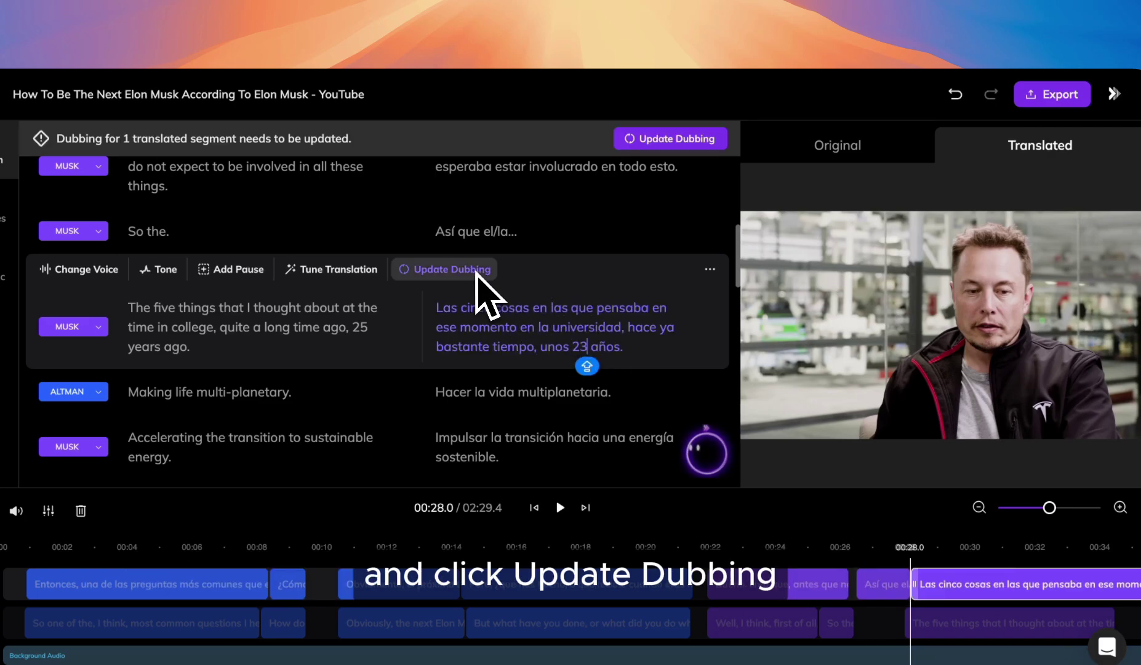
left_click(680, 142)
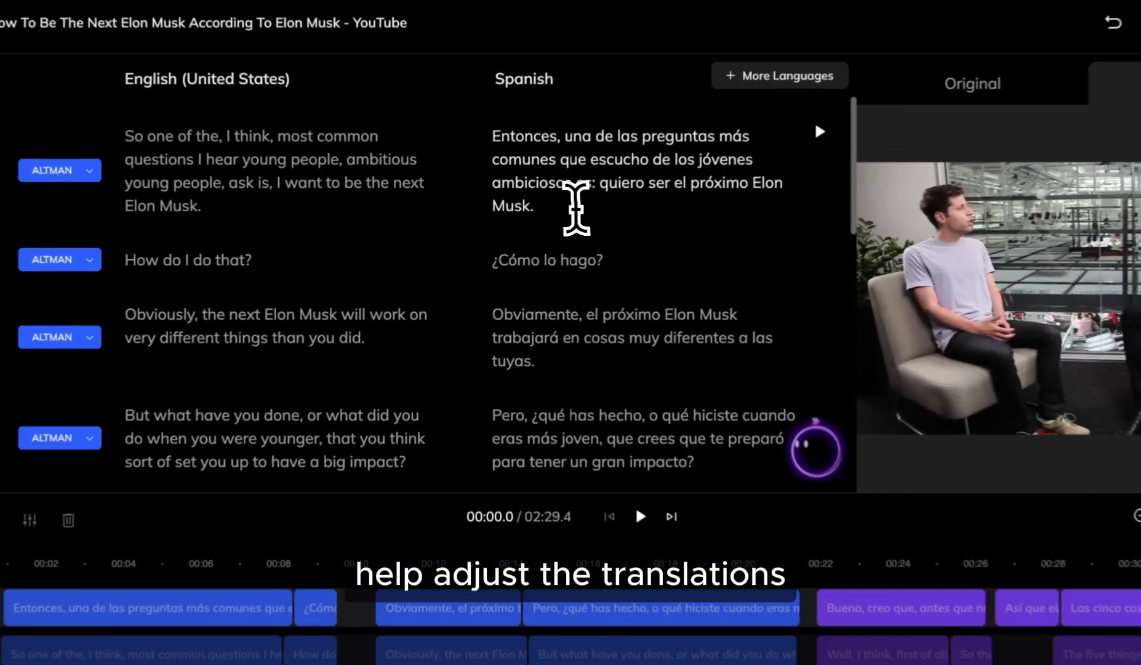
Try AI Pilot's more formal and more conversational rewrites on the first Spanish line
left_click(576, 203)
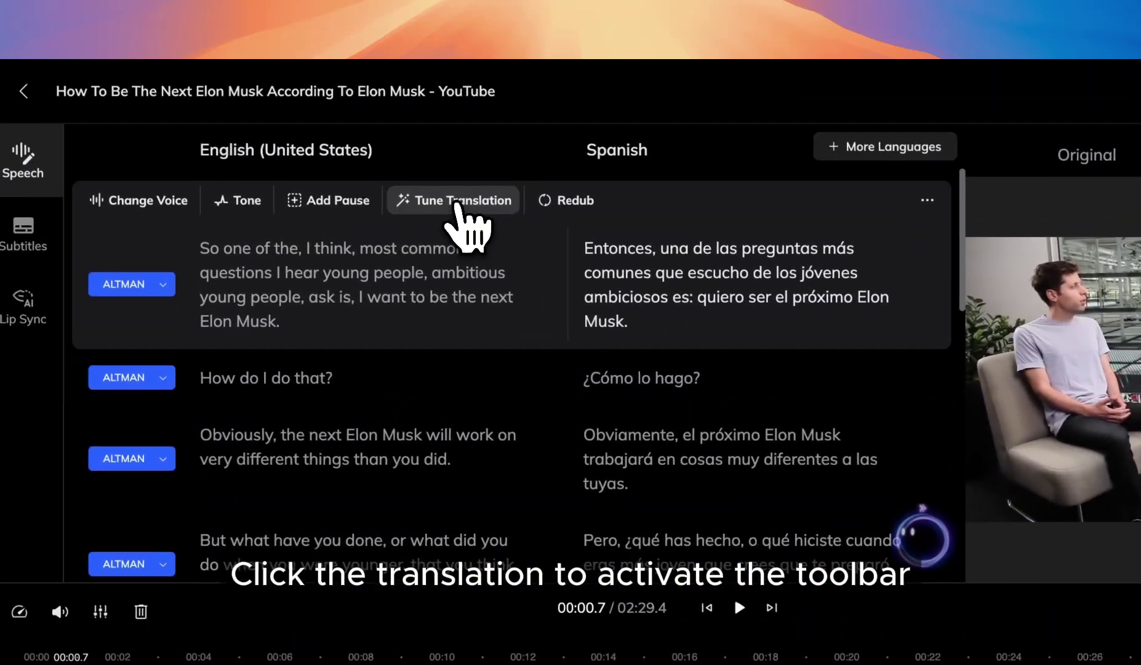
left_click(459, 202)
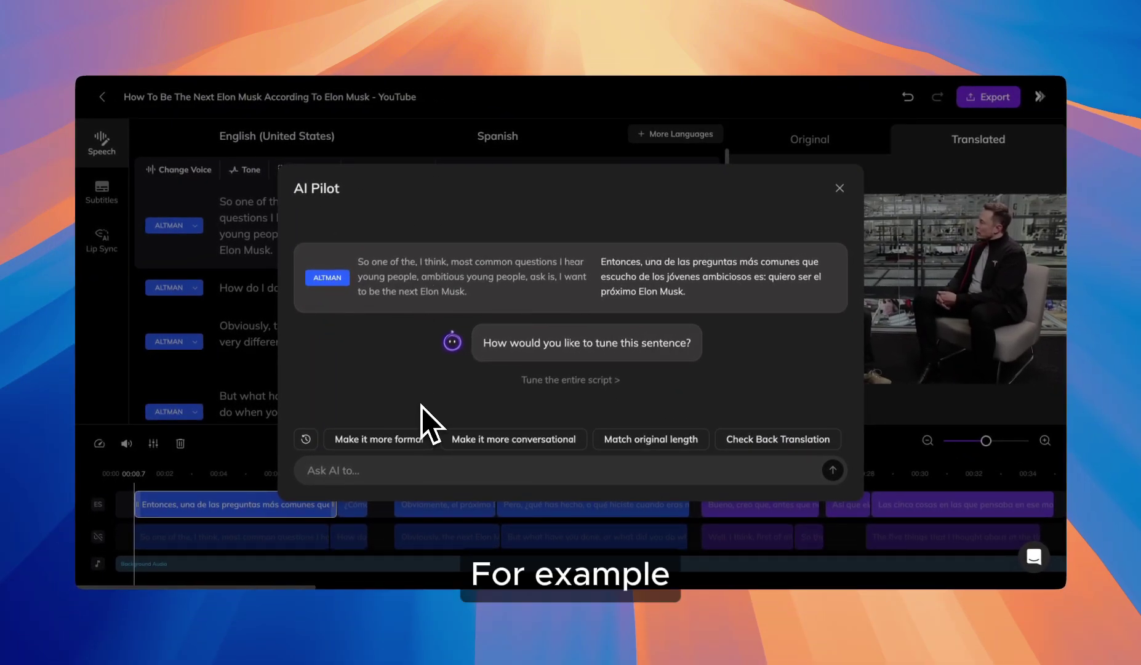
left_click(400, 437)
left_click(833, 469)
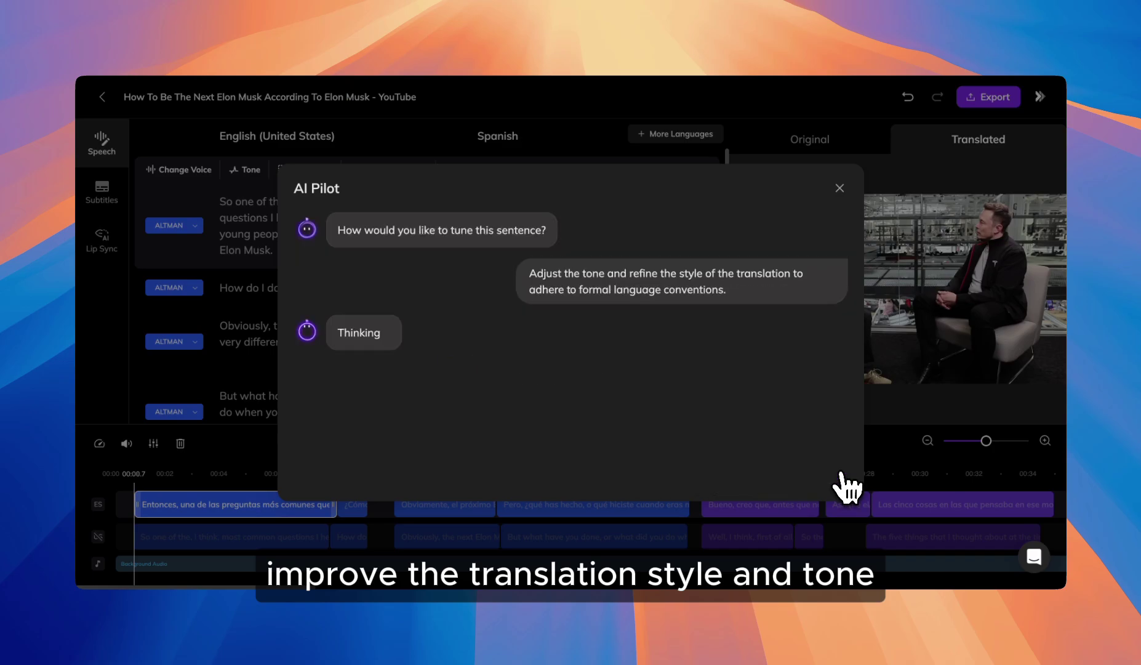
left_click(827, 470)
left_click(496, 443)
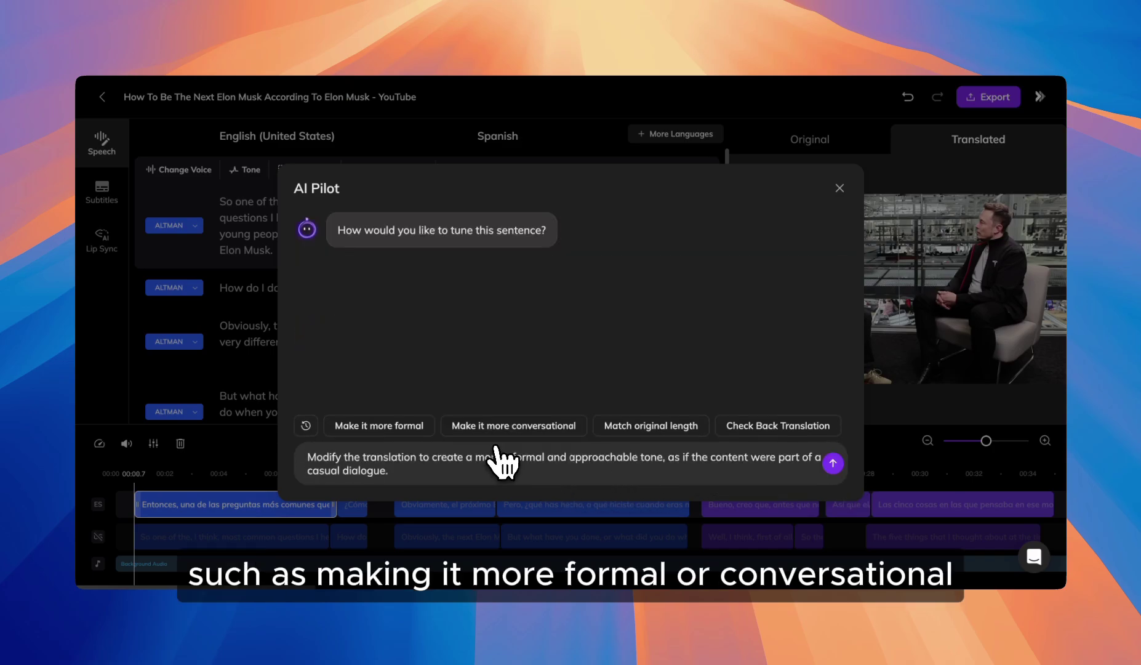
left_click(833, 462)
left_click(828, 472)
Apply the match-original-length rewrite, which drops 'Entonces,' from the sentence
left_click(629, 447)
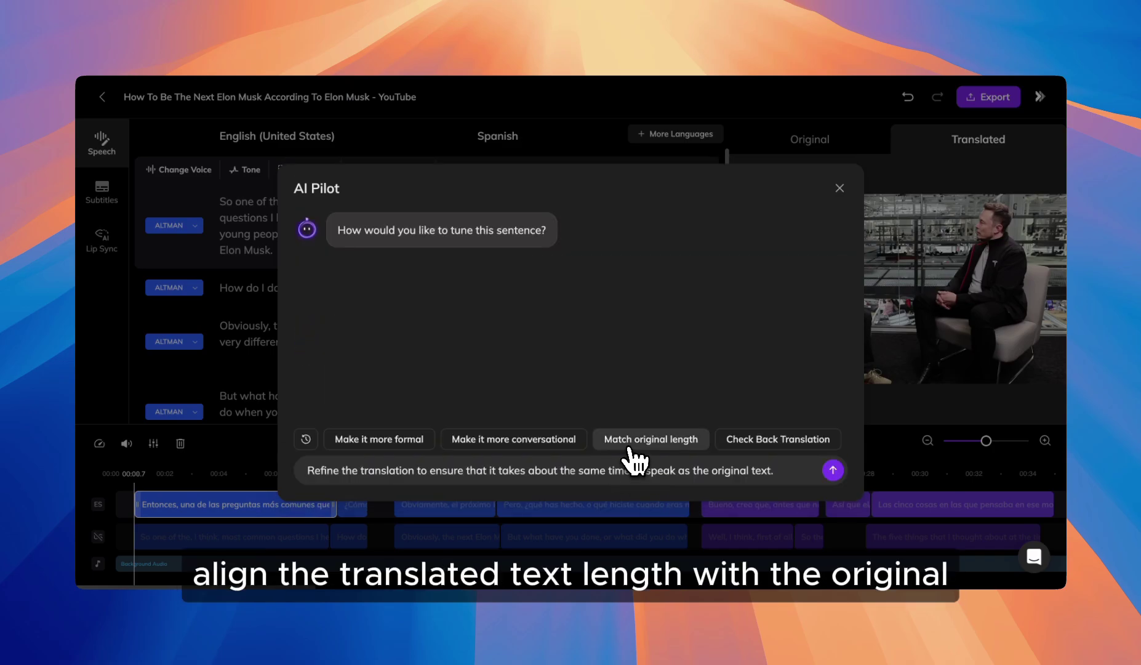
left_click(833, 471)
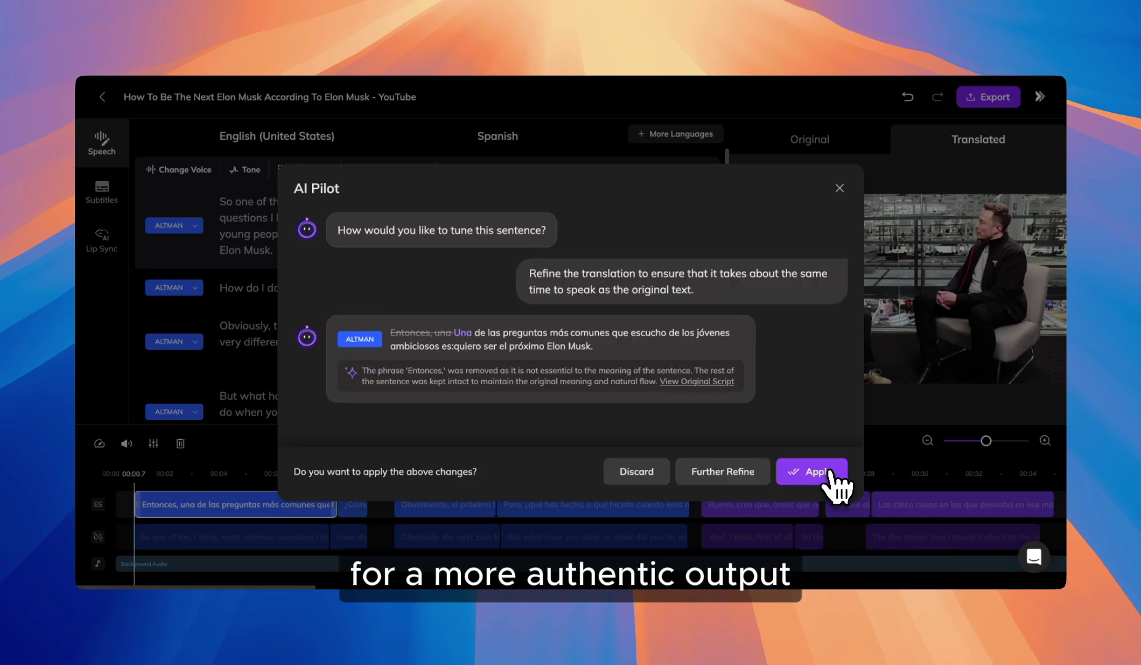
left_click(831, 471)
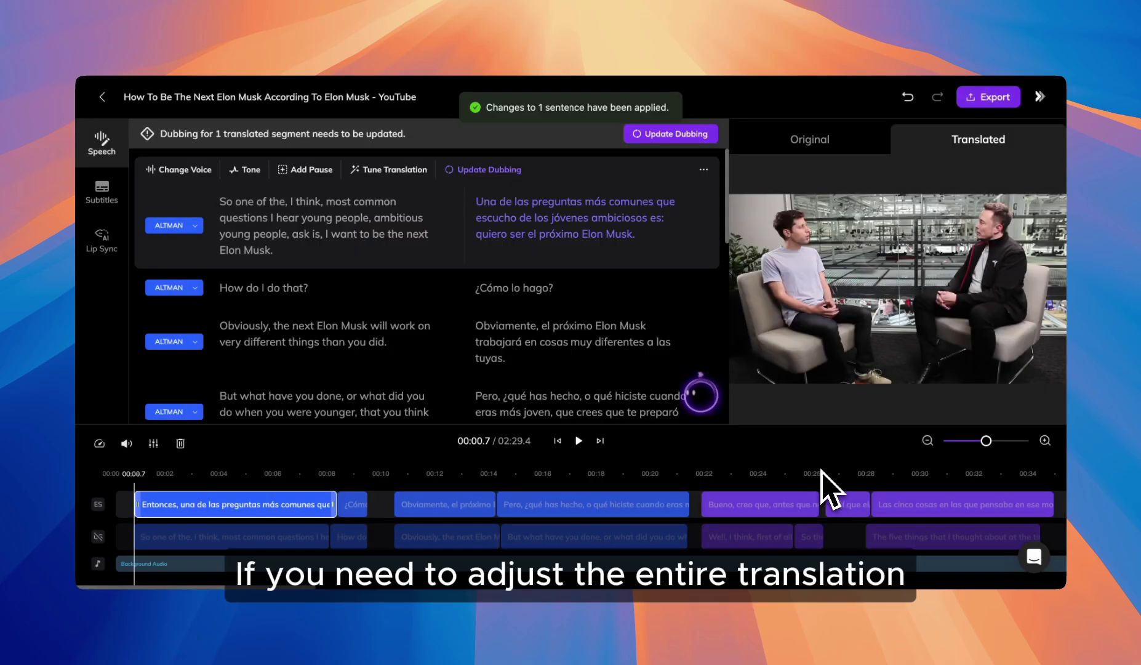
Apply AI Pilot's More conversational rewrite to all seven Spanish sentences
left_click(713, 398)
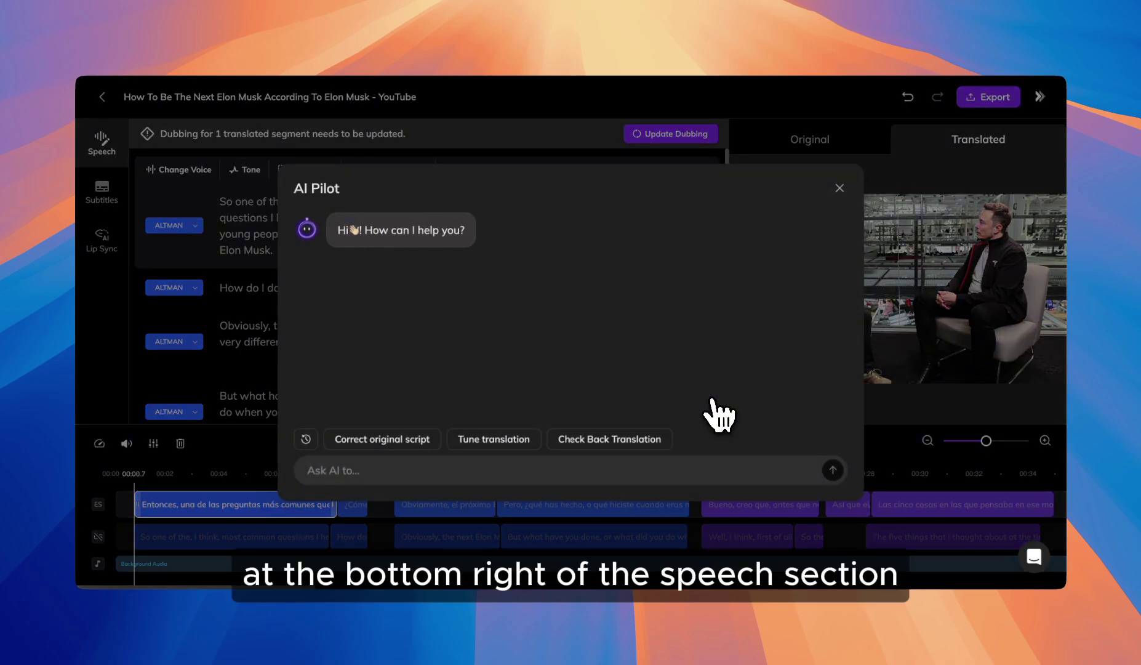
left_click(494, 439)
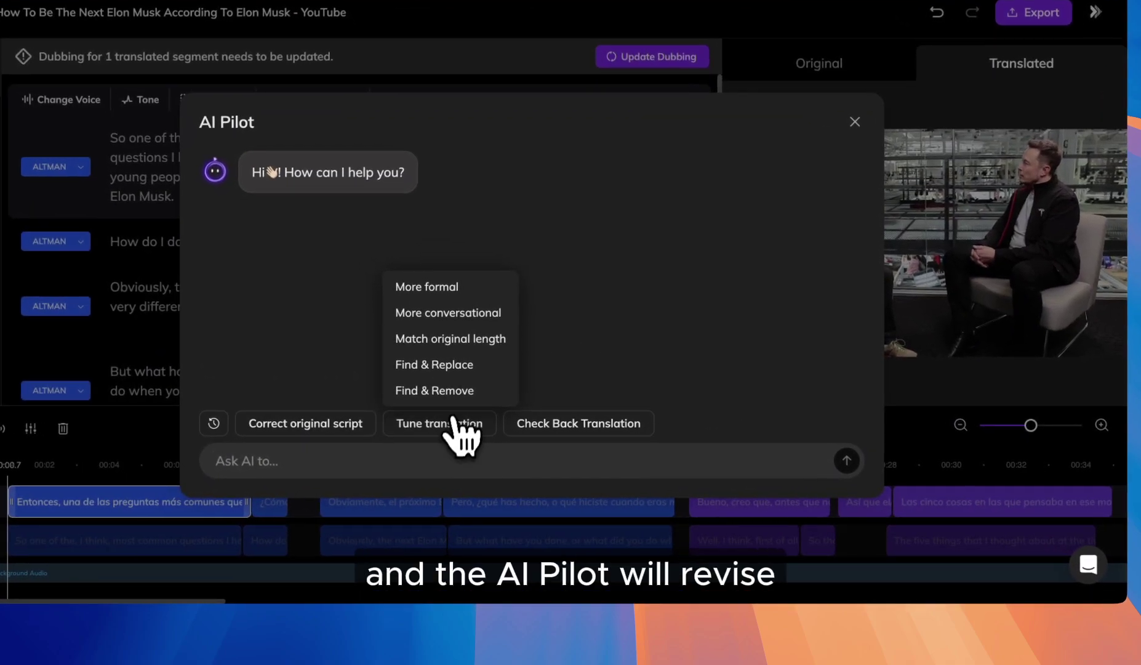
left_click(465, 319)
left_click(846, 457)
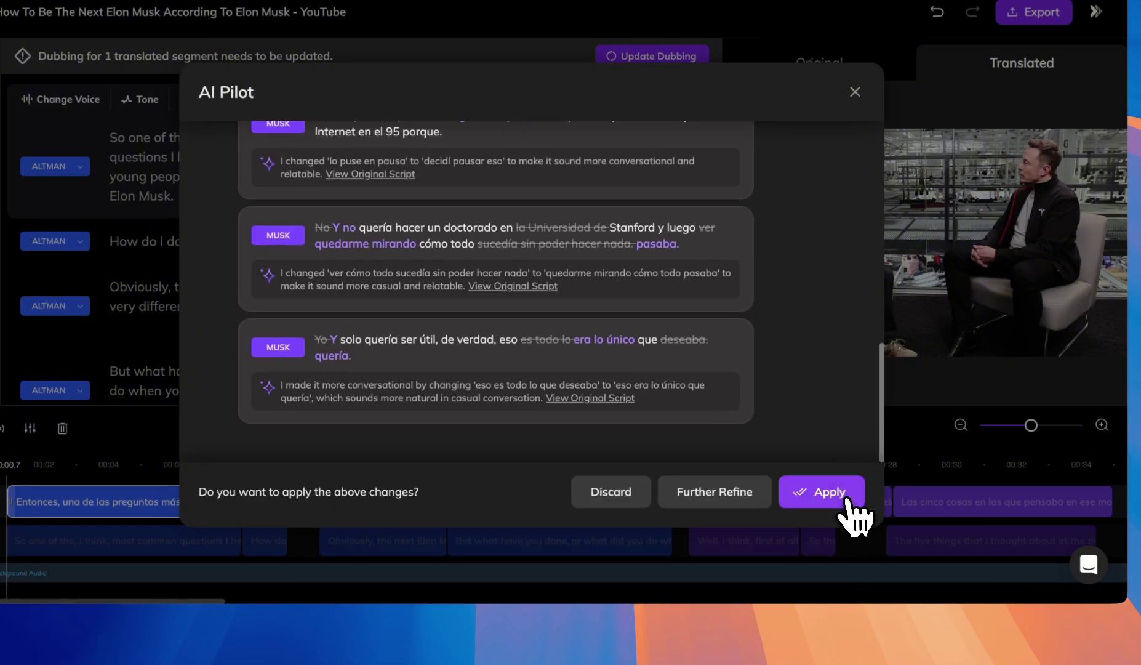
left_click(848, 495)
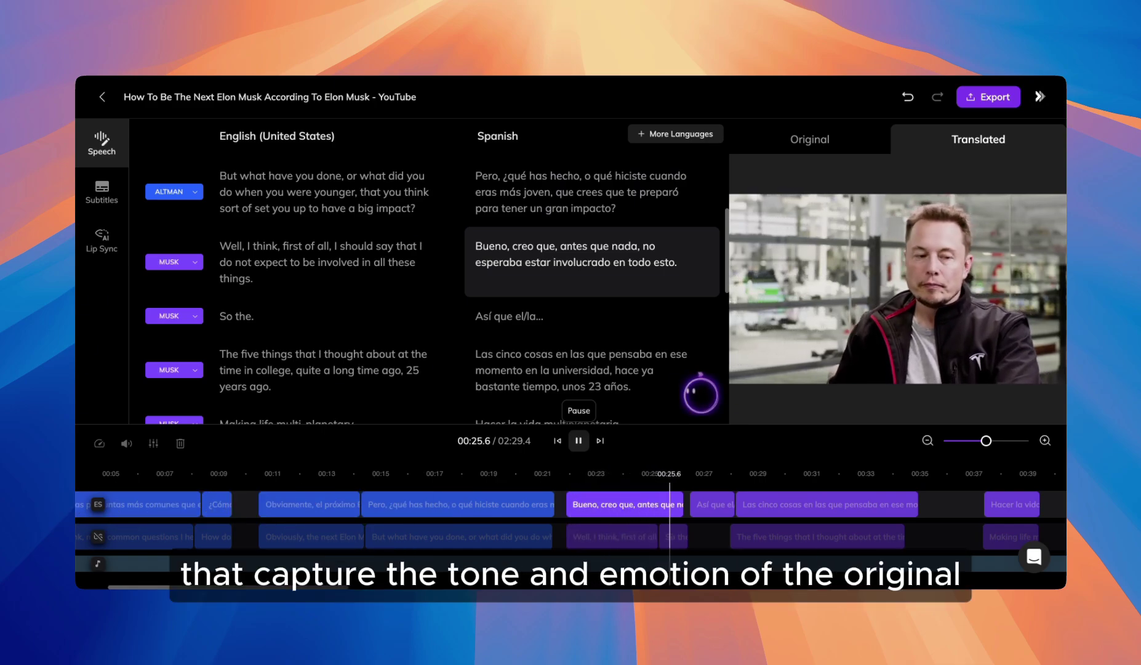
Pause the preview and browse the full voice library for the 'Bueno, creo que' line
left_click(578, 438)
left_click(541, 253)
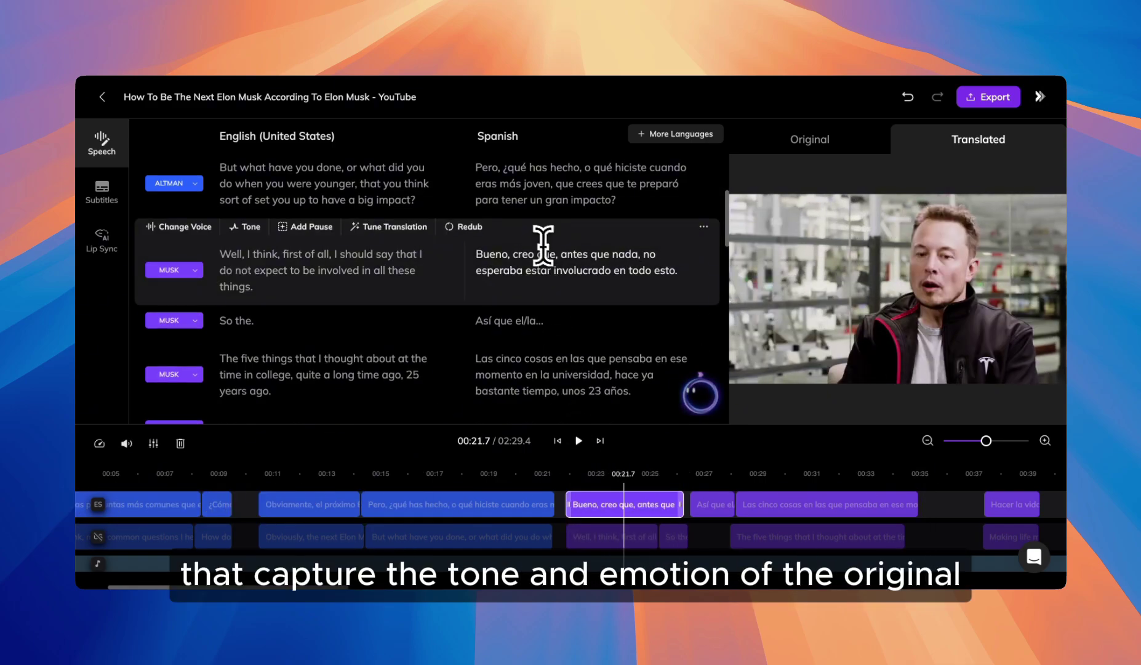
left_click(190, 222)
left_click(740, 317)
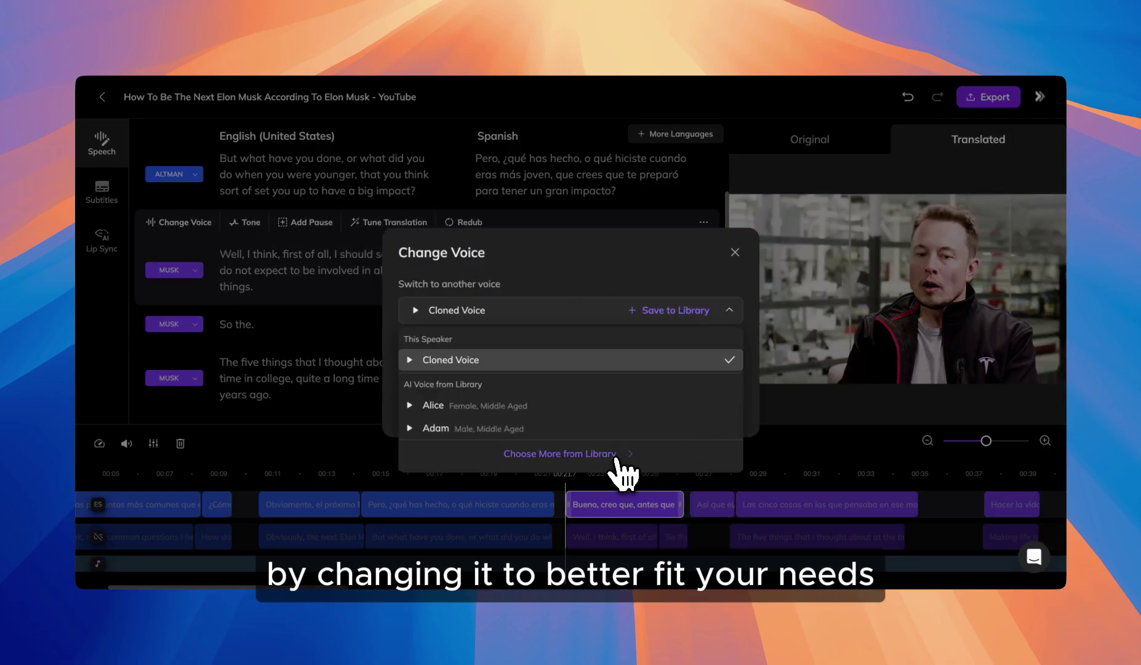
left_click(616, 459)
scroll(575, 420, "down", 10)
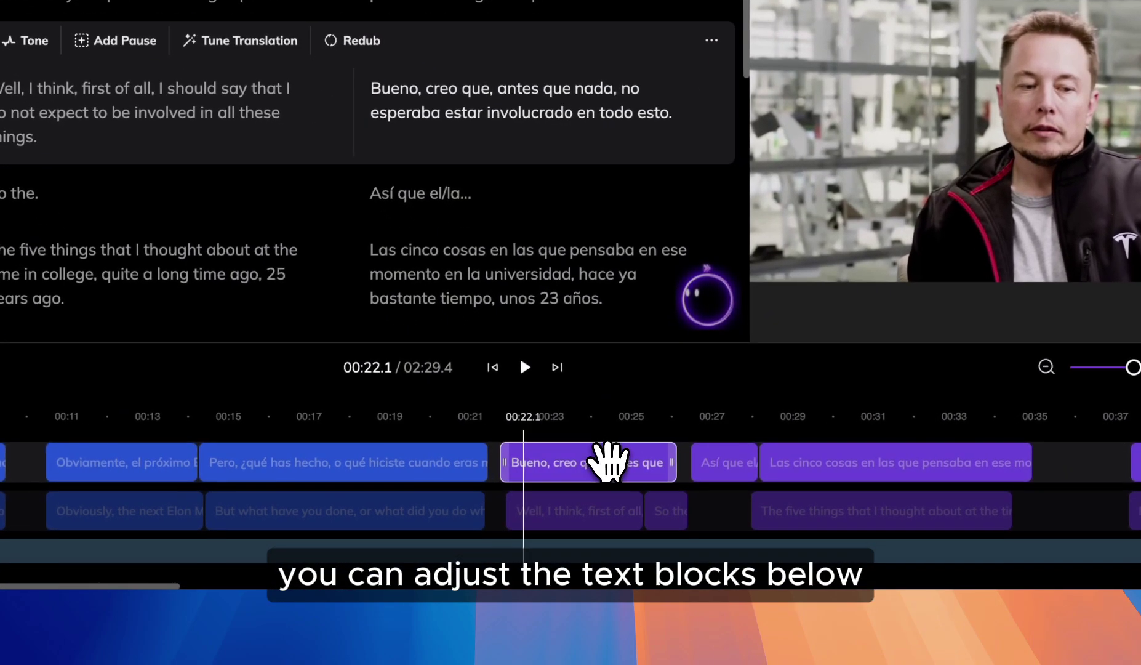
Move the 'Bueno, creo que' clip to about 00:22–00:26 and trim its end slightly
left_click_drag(636, 504, 599, 502)
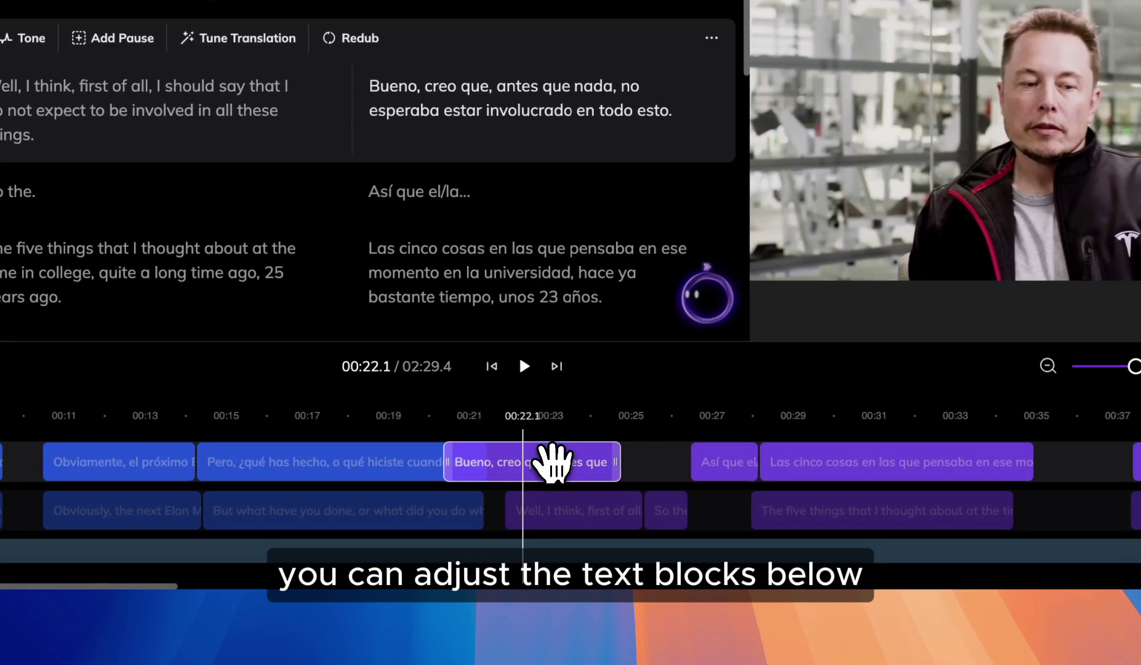
left_click_drag(554, 462, 612, 462)
mouse_move(675, 465)
left_mouse_down()
mouse_move(649, 465)
mouse_move(672, 466)
left_mouse_up()
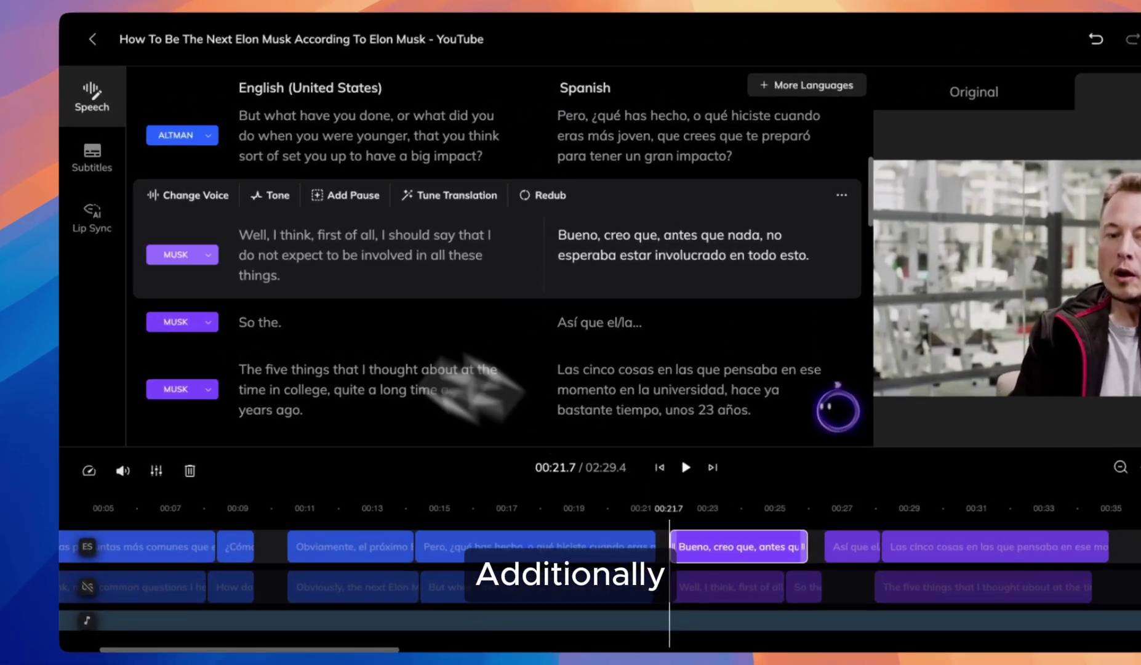
Turn on subtitles and apply a different style from the full style gallery
left_click(62, 163)
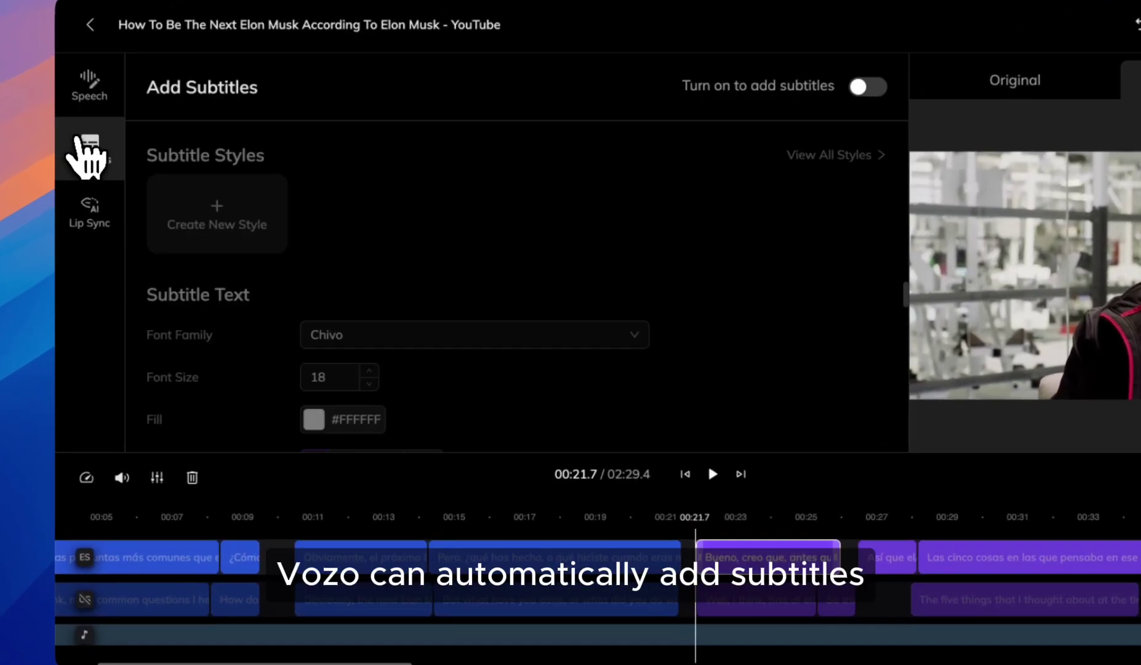
left_click(862, 88)
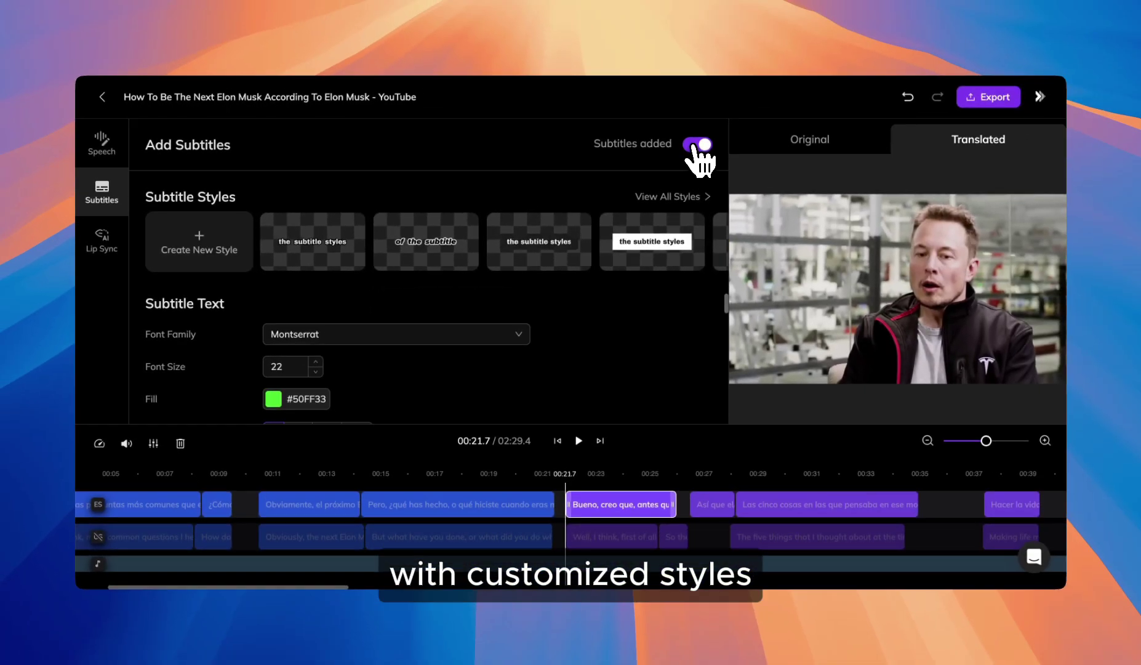
left_click(674, 198)
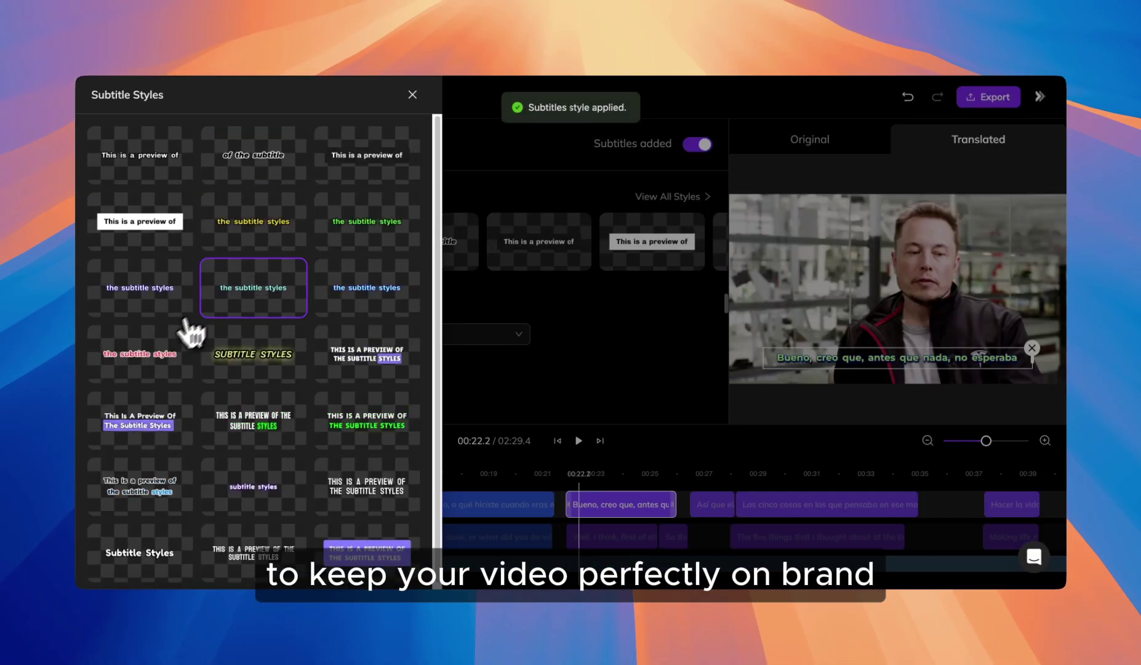
left_click(321, 363)
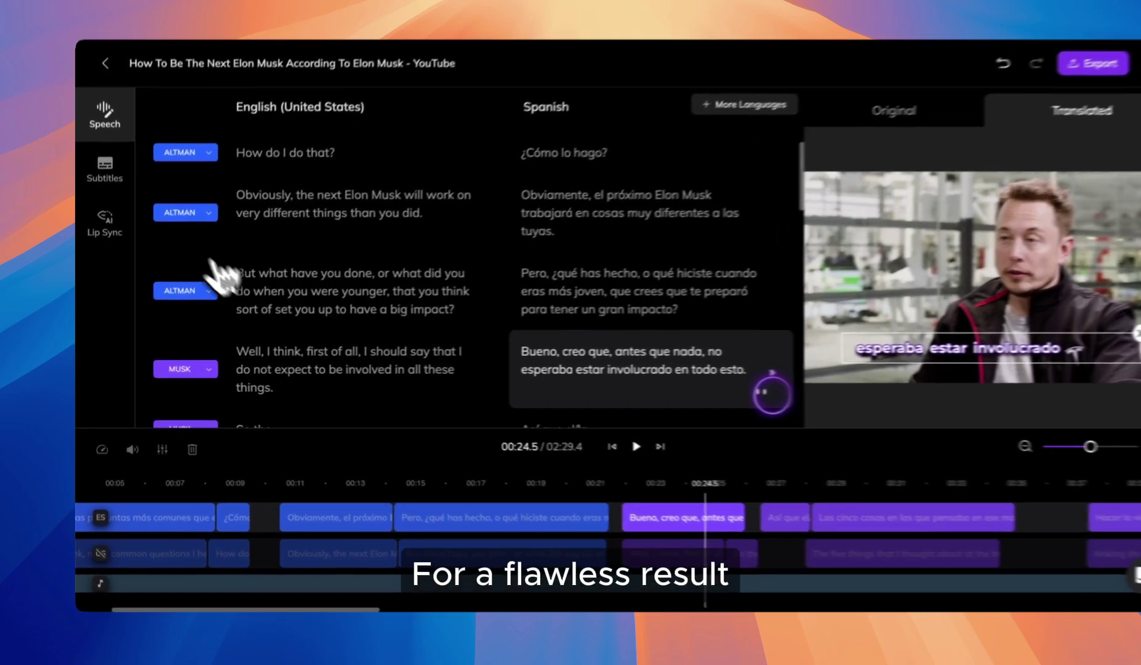
Lip-sync both detected faces (2+ faces) to the Spanish dub, then export the subtitled video as mp4
left_click(104, 221)
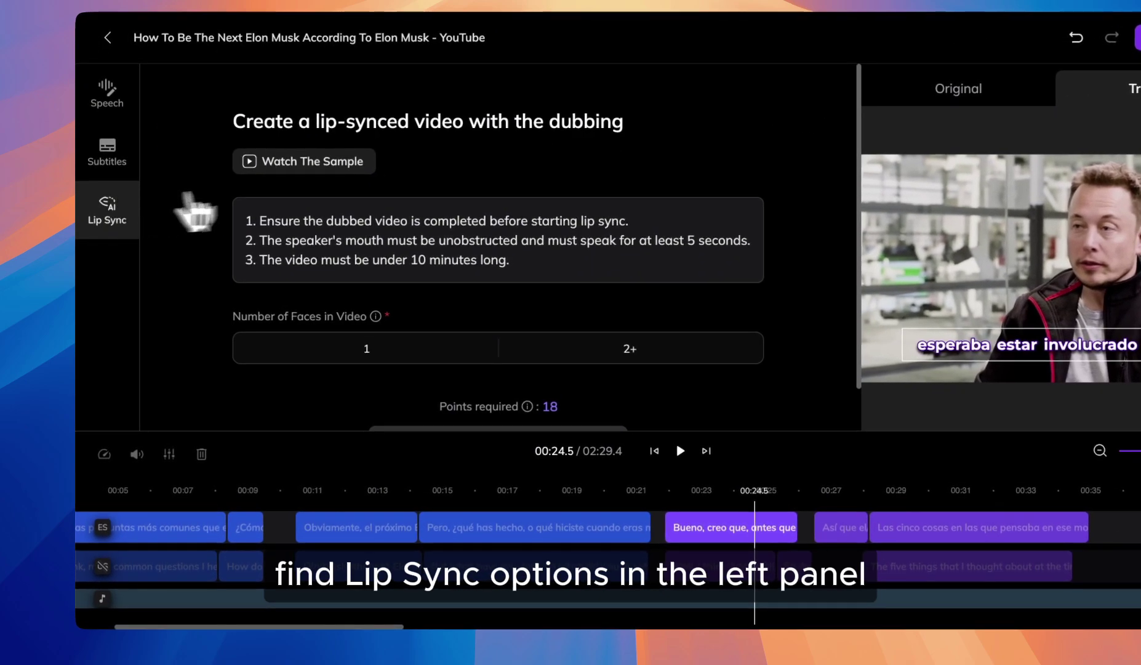
scroll(542, 188, "down", 2)
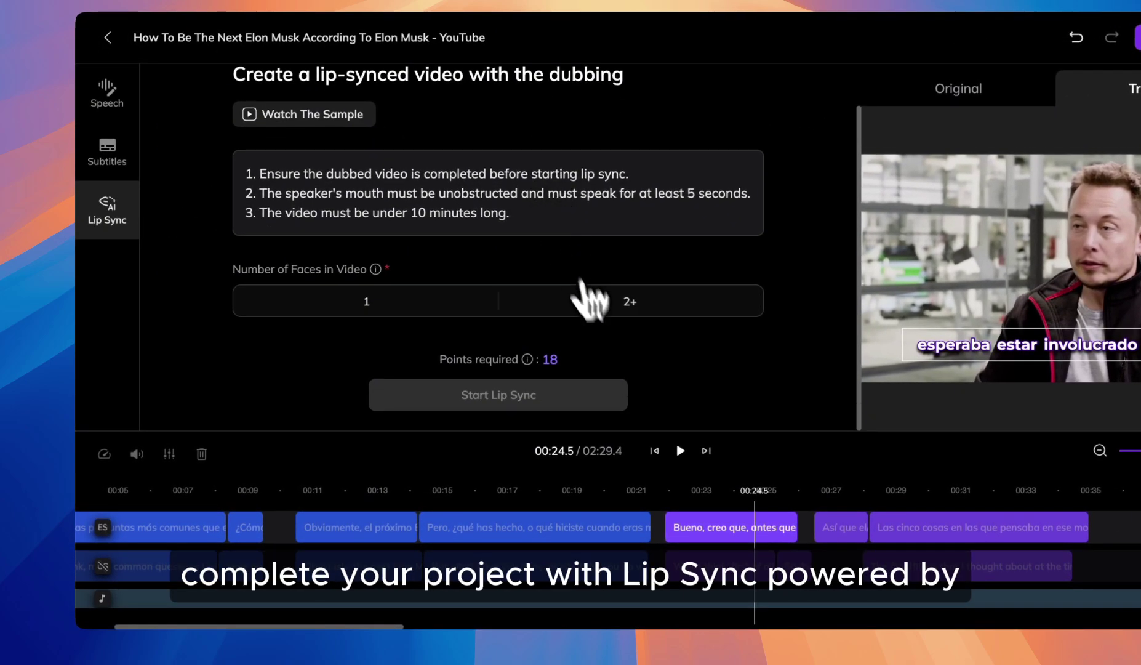
left_click(600, 312)
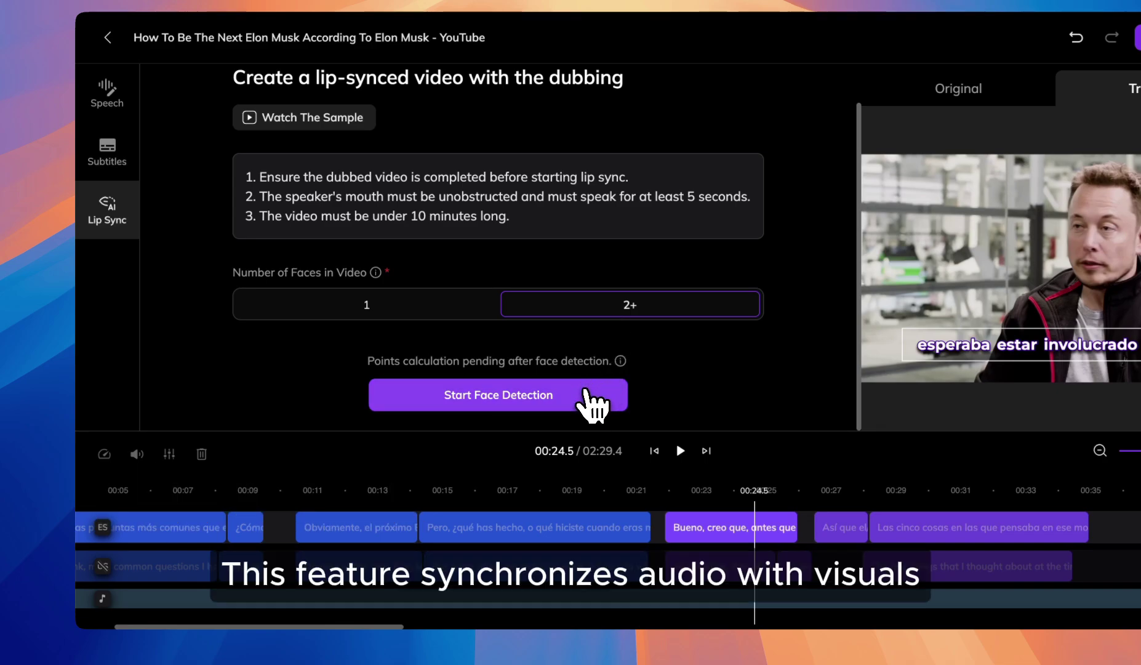
left_click(585, 394)
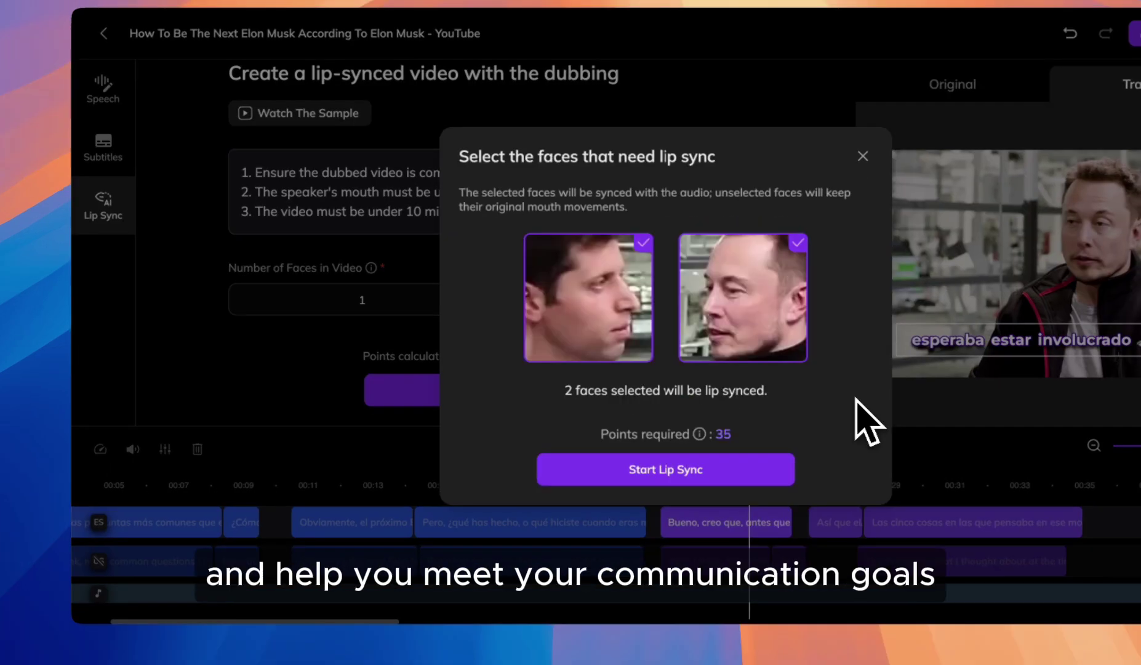
left_click(756, 479)
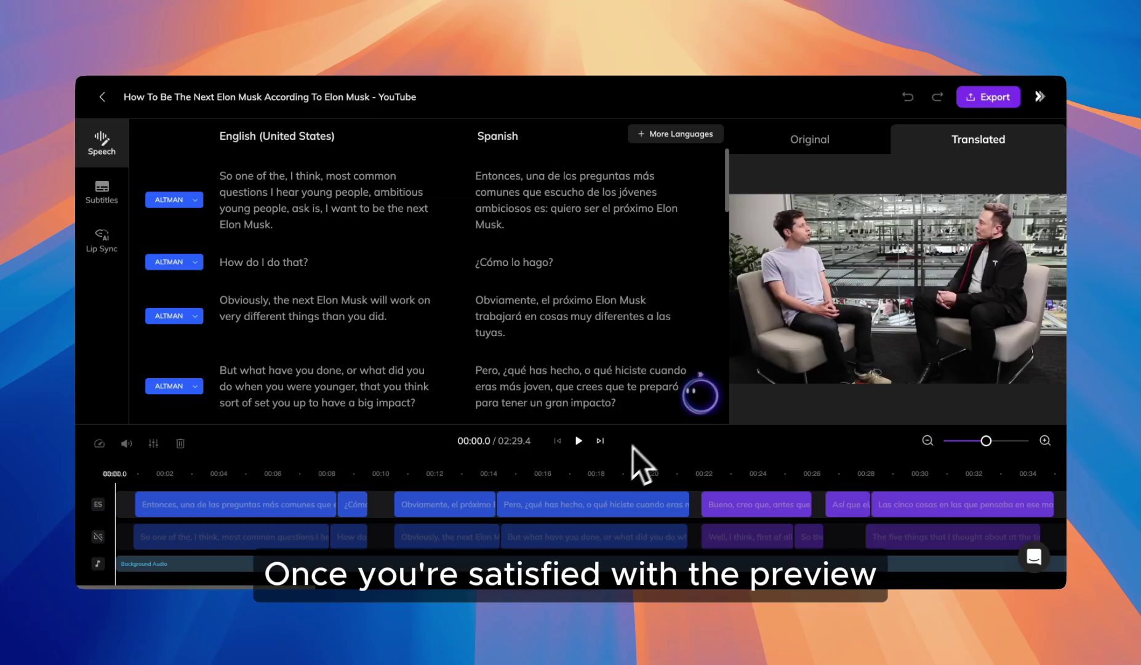
left_click(982, 98)
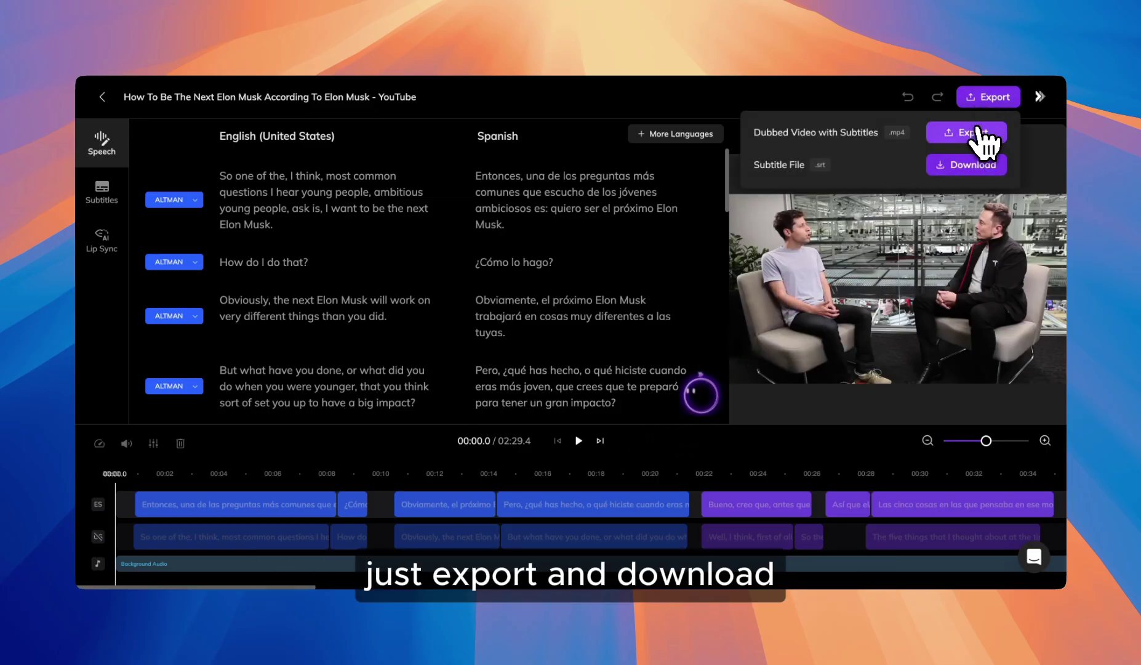
left_click(980, 132)
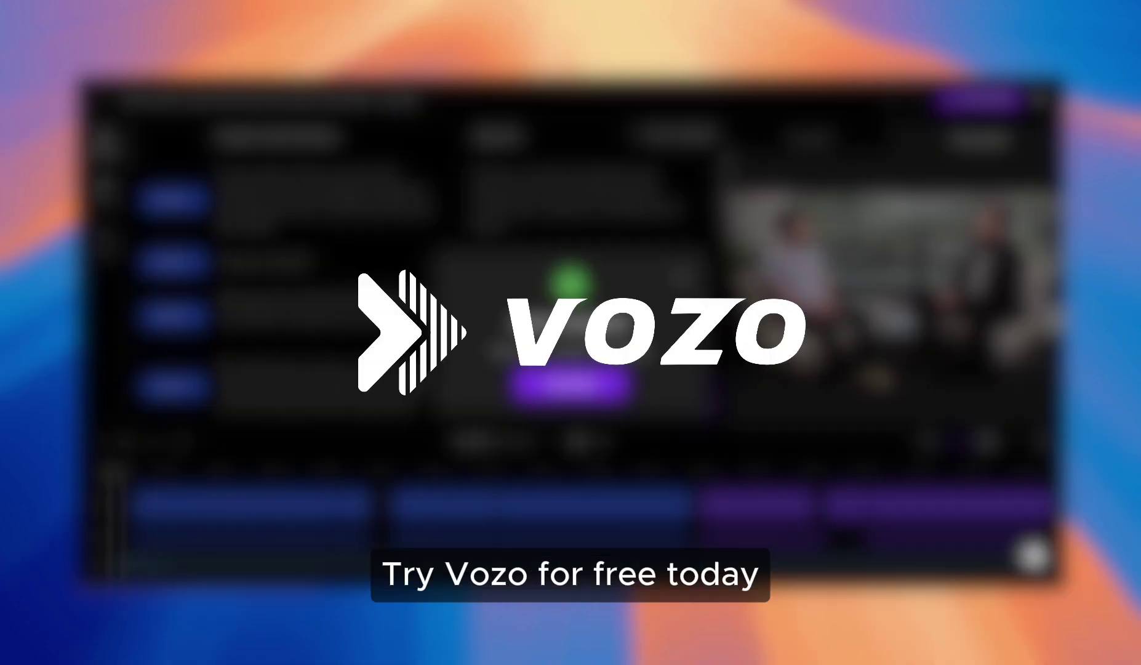